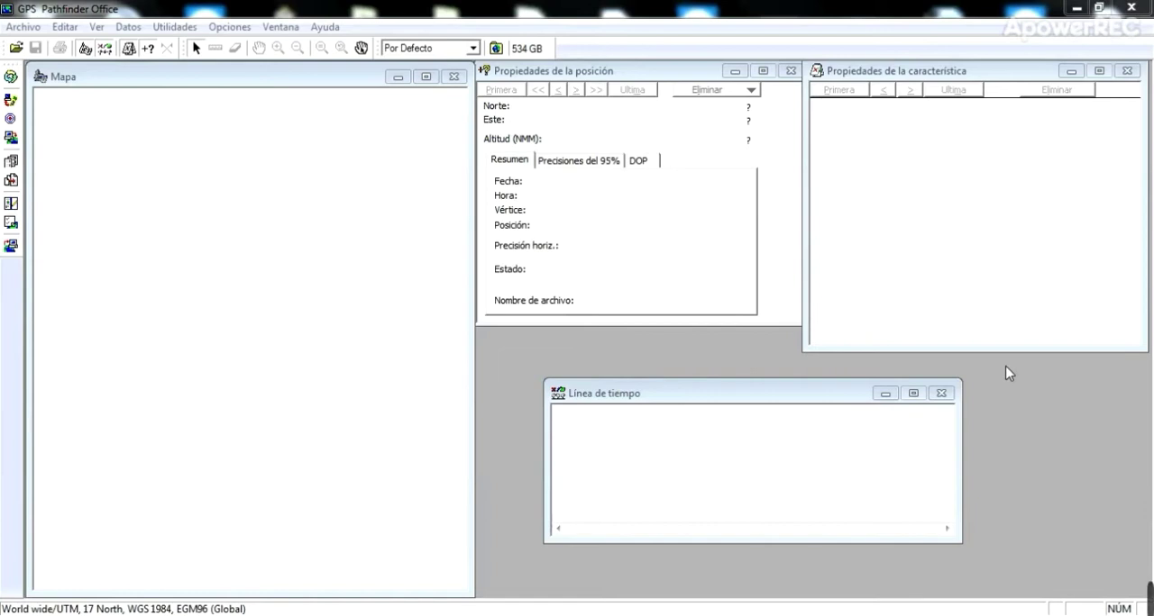
- Open the Export utility and choose the export configuration "Configuración ASCII configurable para exportar"
left_click(191, 27)
left_click(197, 109)
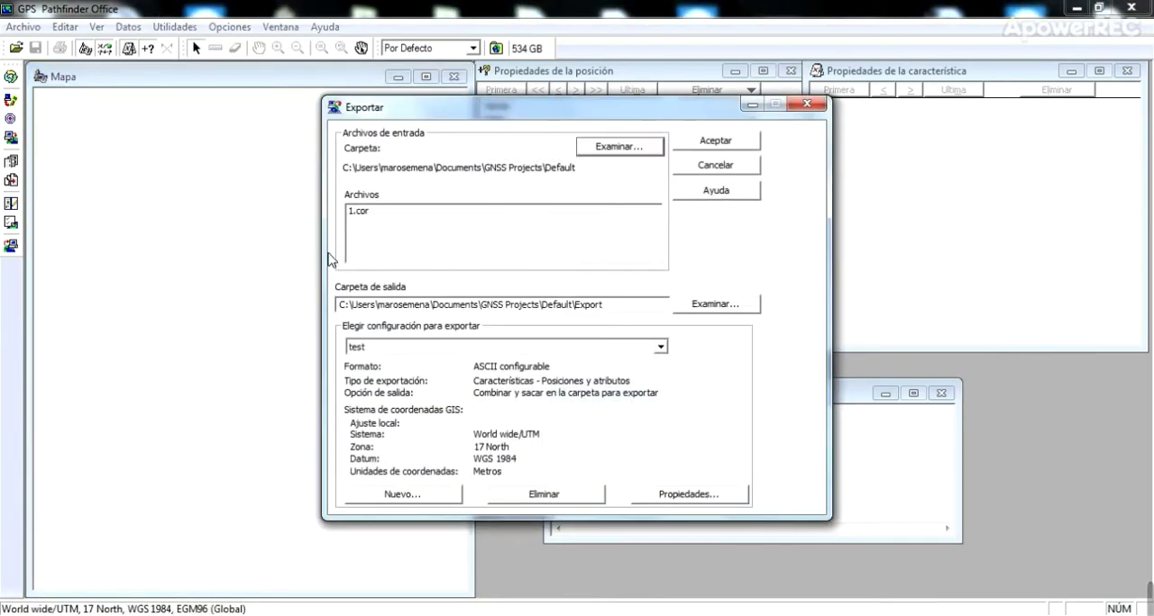
left_click(661, 347)
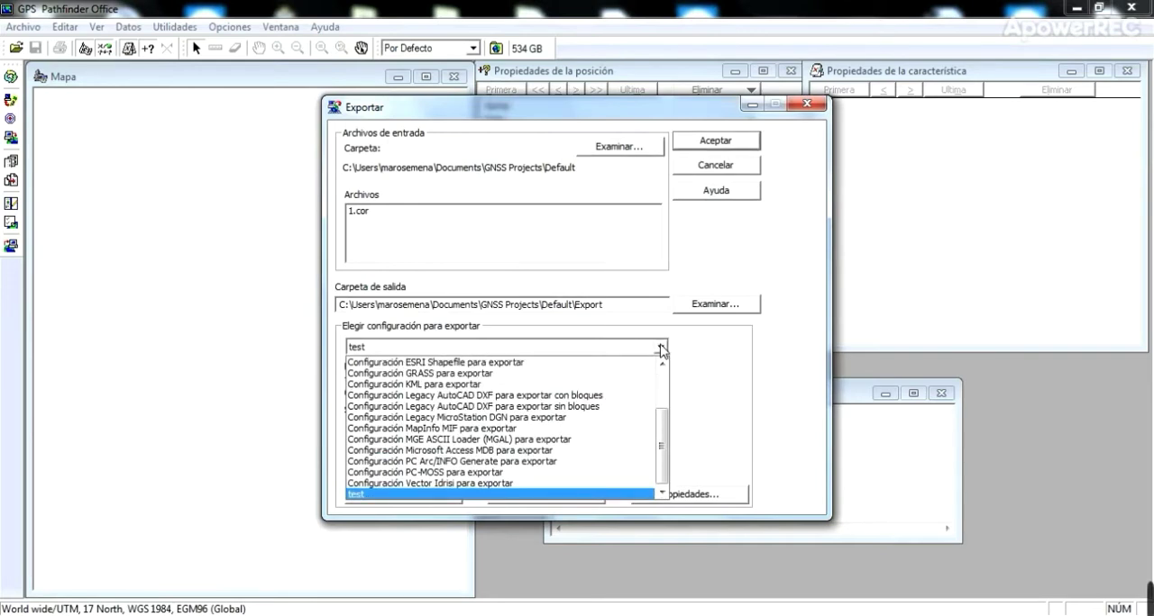
scroll(617, 421, "up", 2)
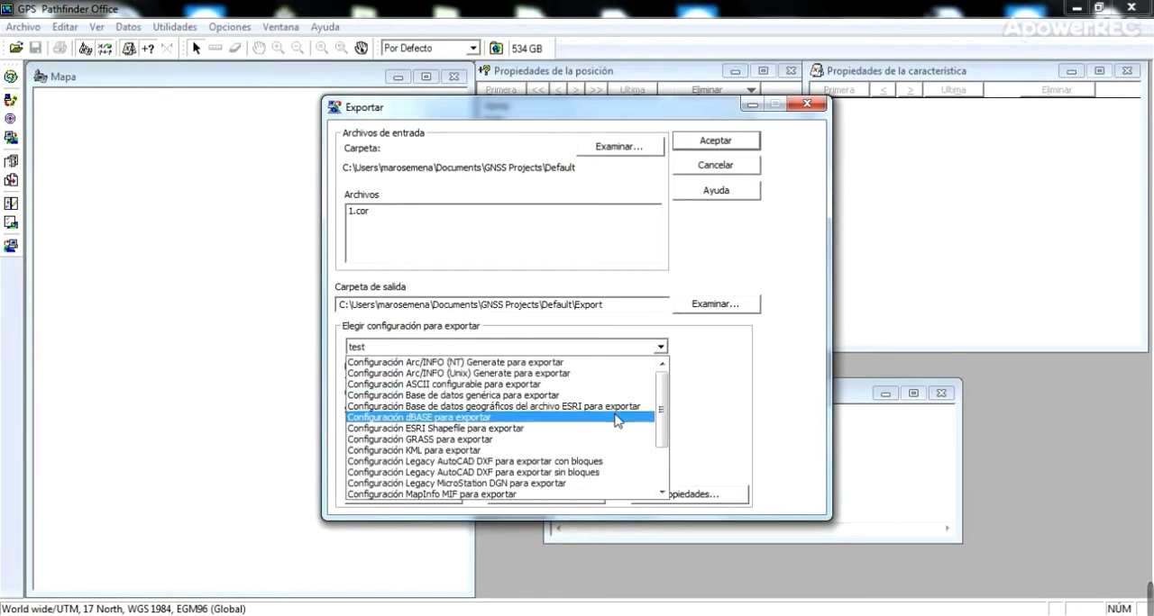
left_click(532, 385)
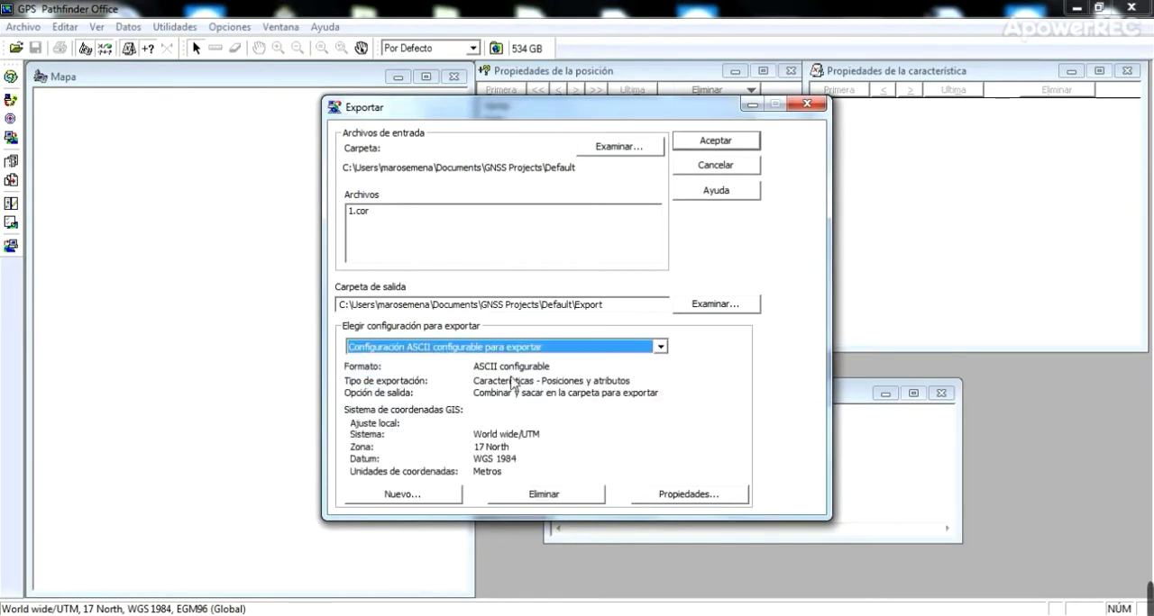
- Create a new export configuration named CSV based on the ASCII configurable format
left_click(439, 498)
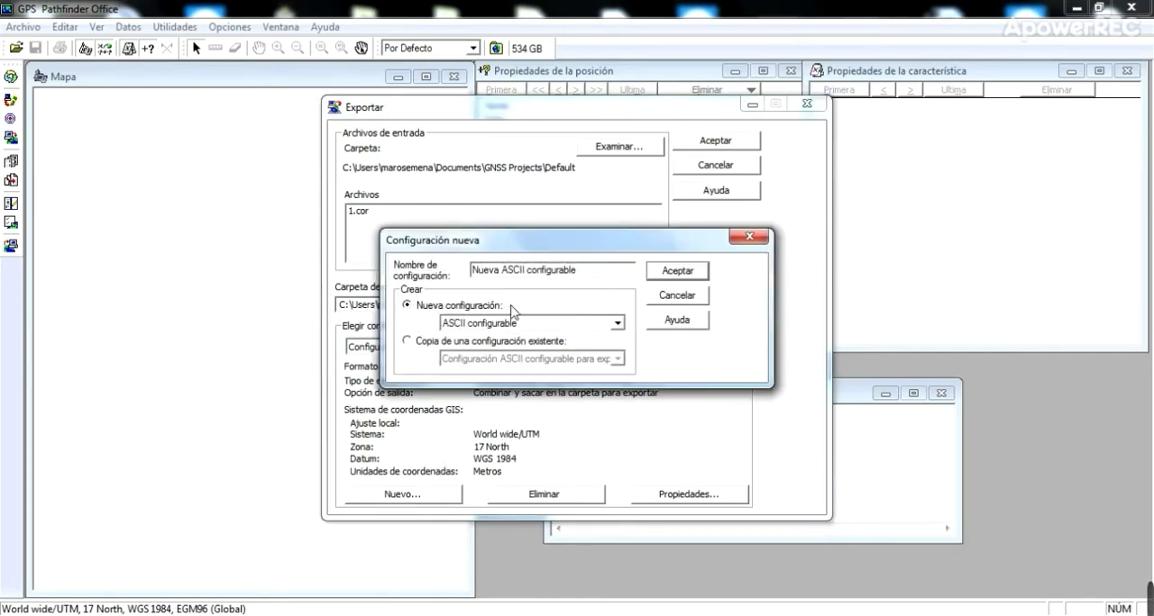
left_click_drag(589, 268, 411, 263)
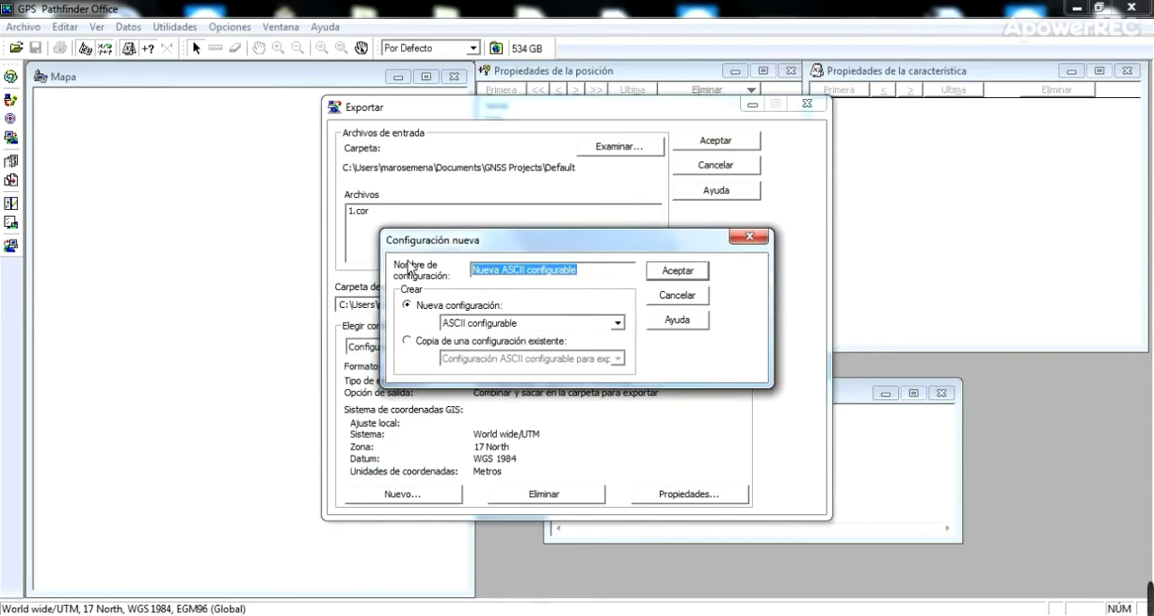
type("CV")
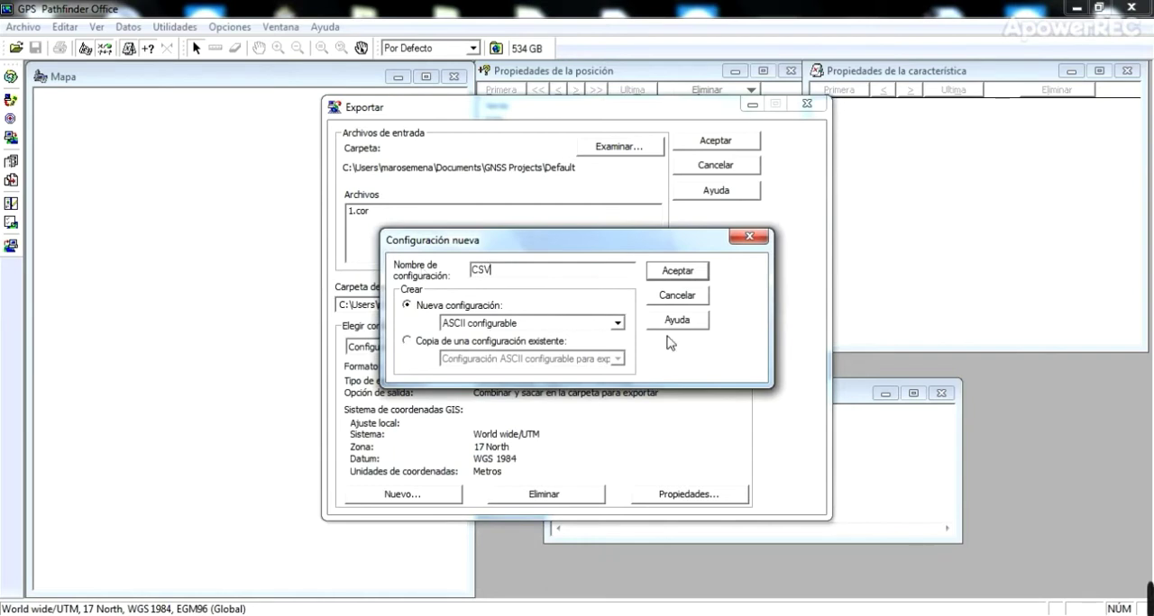
left_click(618, 324)
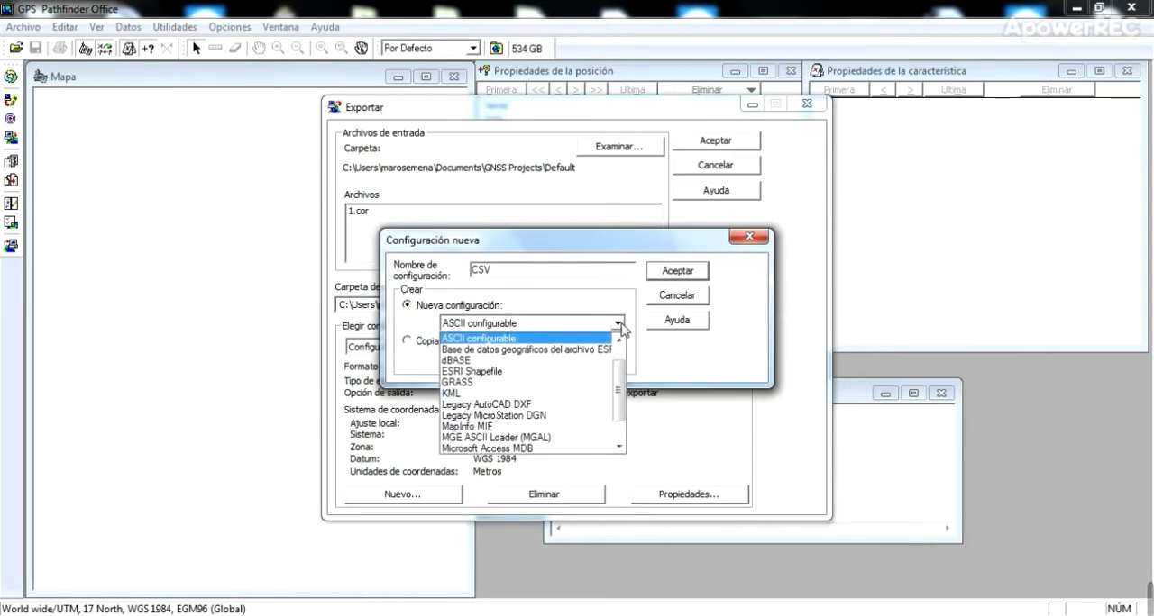
left_click_drag(617, 371, 617, 342)
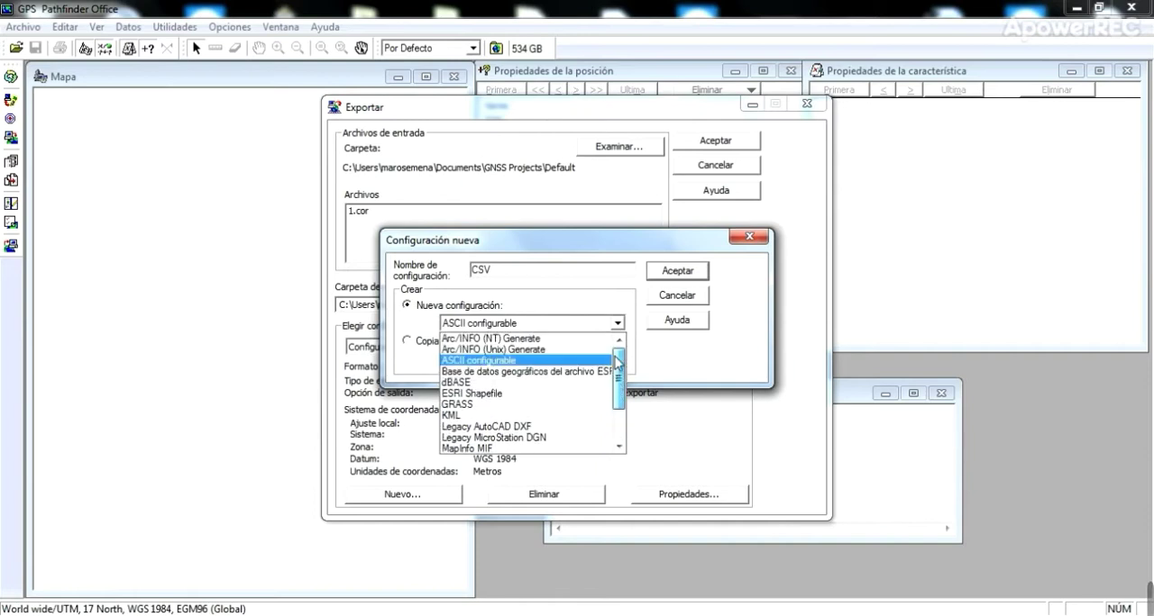
left_click(497, 364)
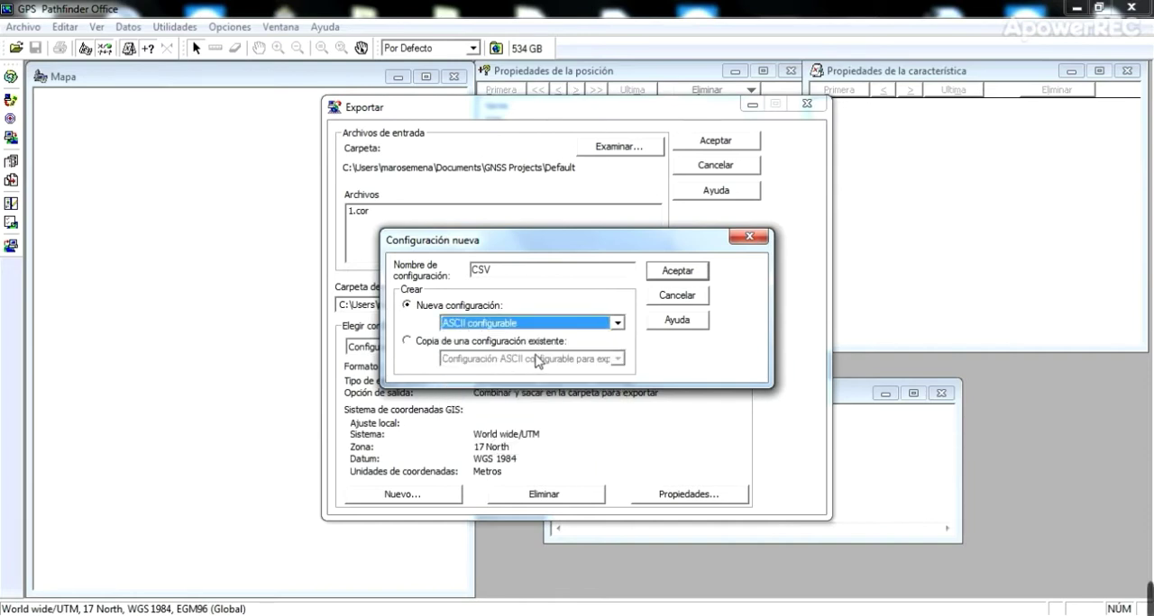
left_click(676, 272)
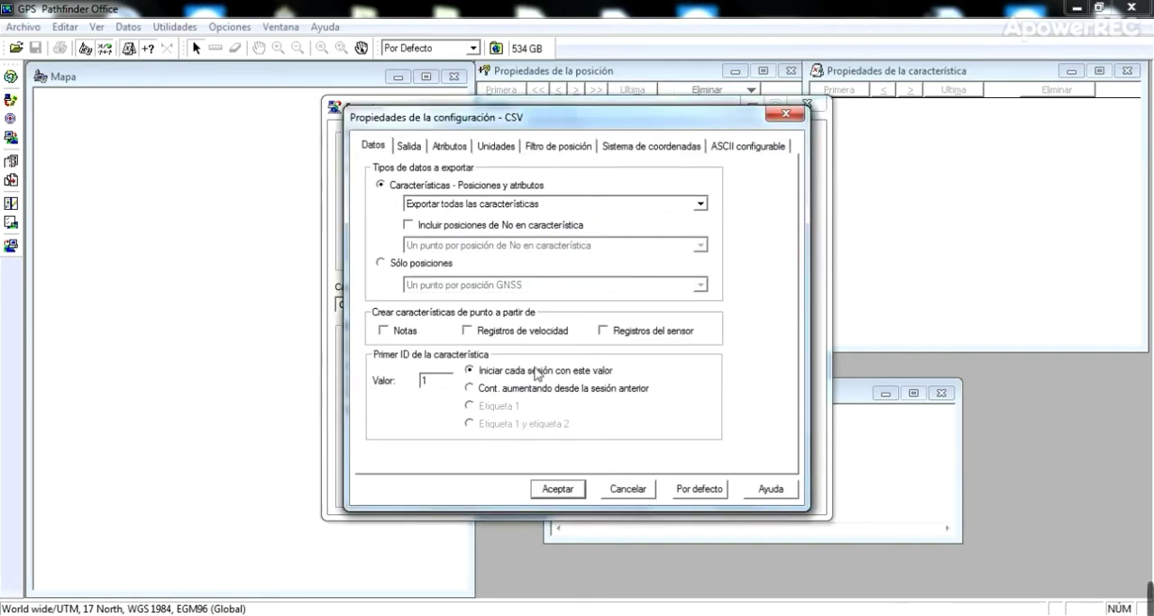
- Review the output, attribute and unit settings of the CSV configuration
left_click(406, 149)
left_click(448, 149)
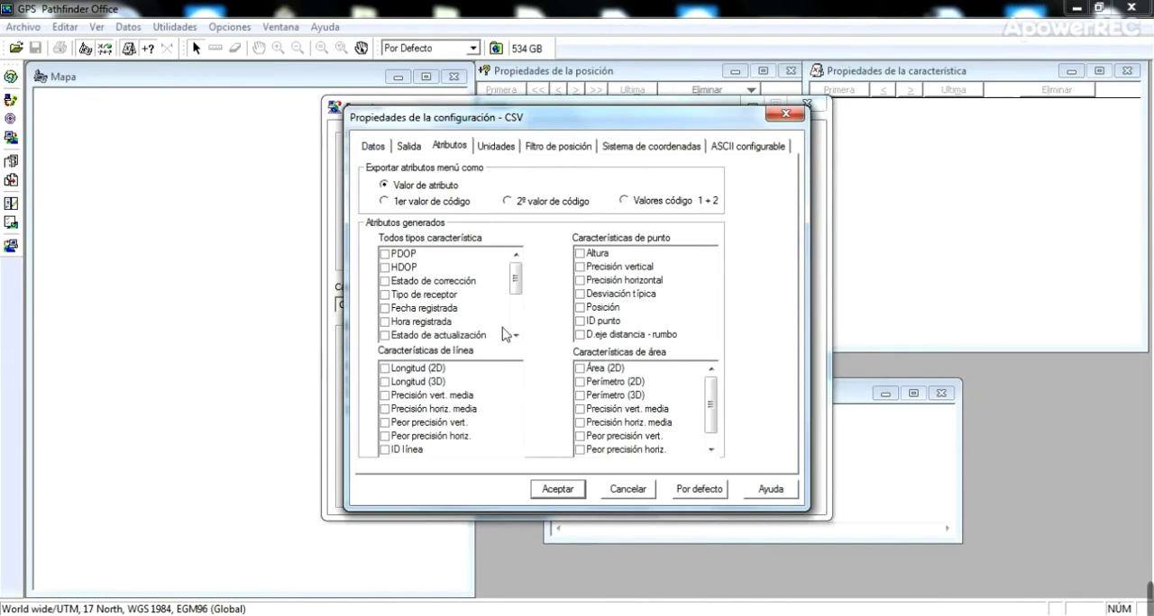
mouse_move(707, 388)
left_mouse_down()
mouse_move(712, 429)
mouse_move(715, 388)
left_mouse_up()
mouse_move(514, 281)
left_mouse_down()
mouse_move(514, 315)
mouse_move(514, 270)
left_mouse_up()
left_click(495, 147)
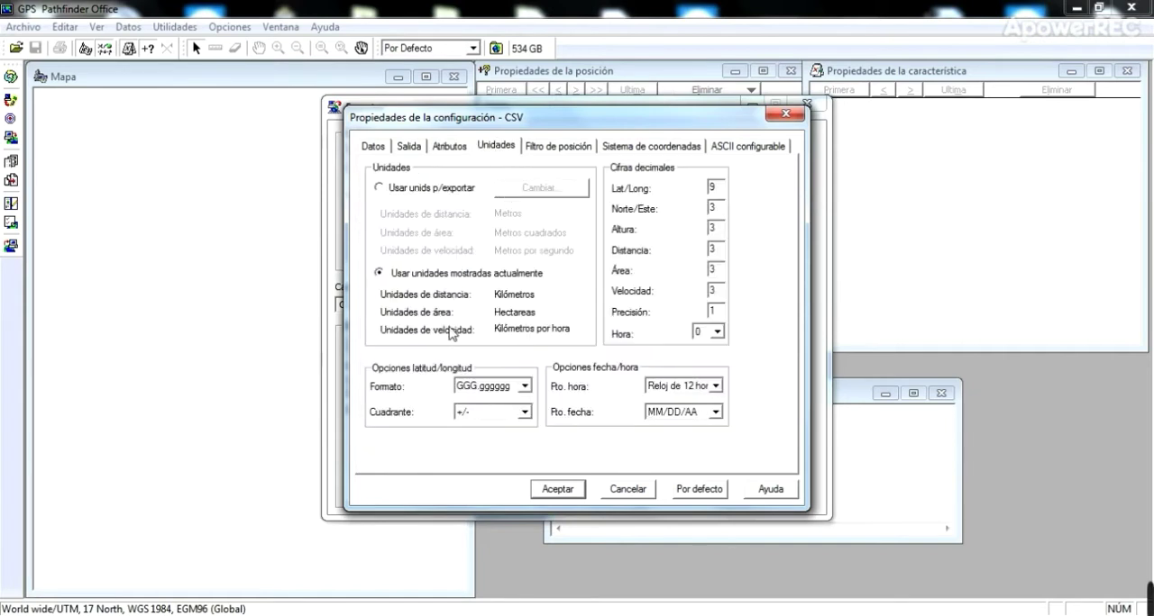
- Toggle the Sin corregir positions in the position filter, and view the coordinate system and ASCII configurable settings
left_click(577, 149)
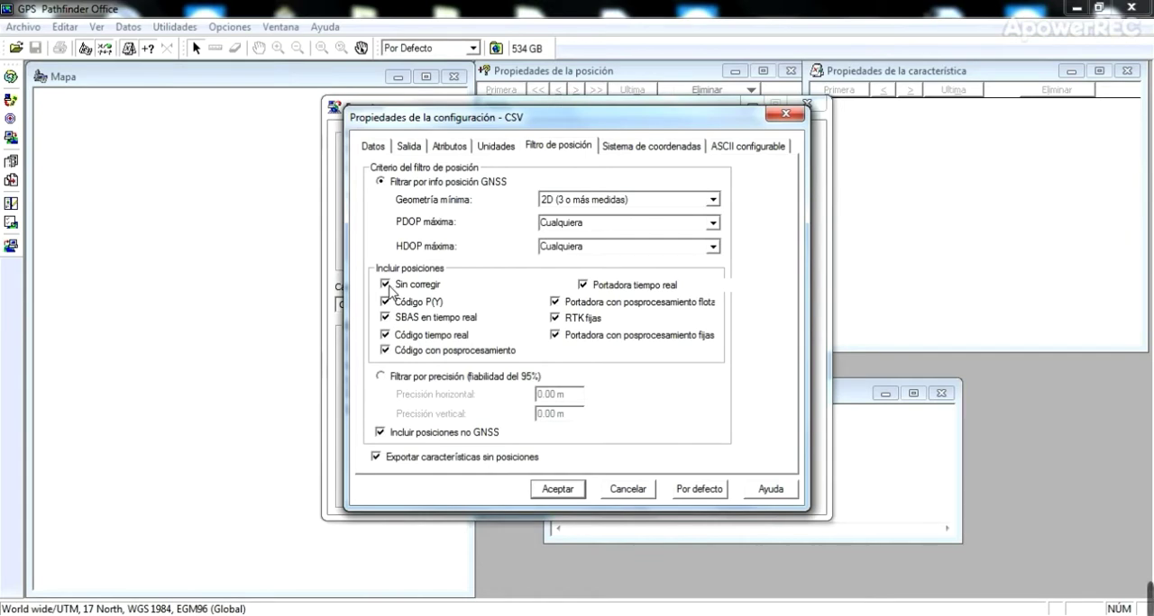
left_click(384, 285)
left_click(668, 147)
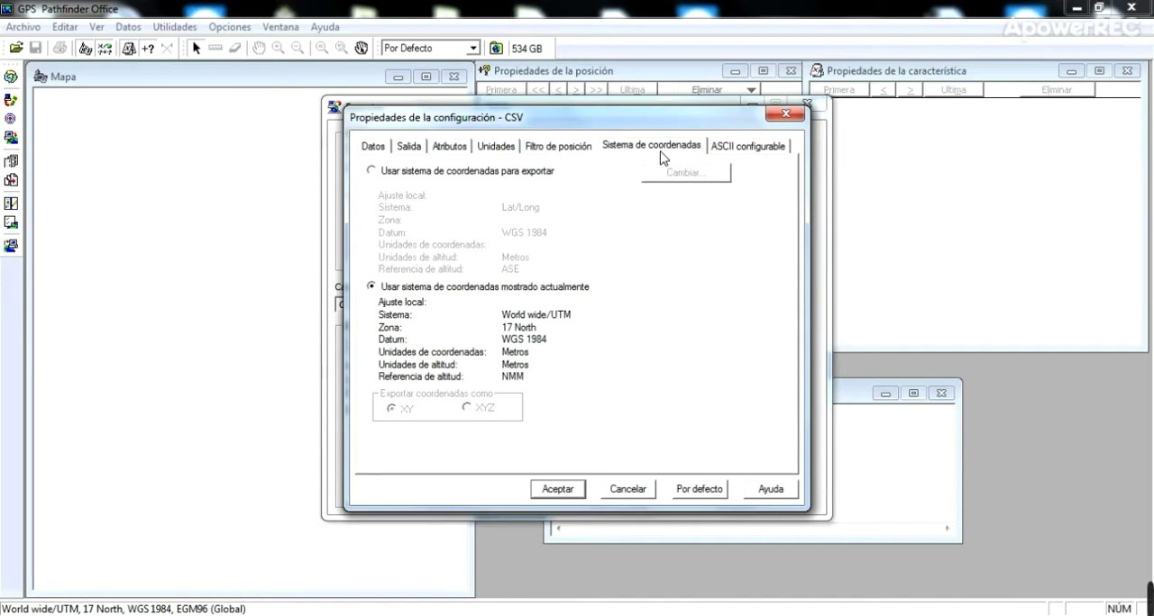
left_click(739, 150)
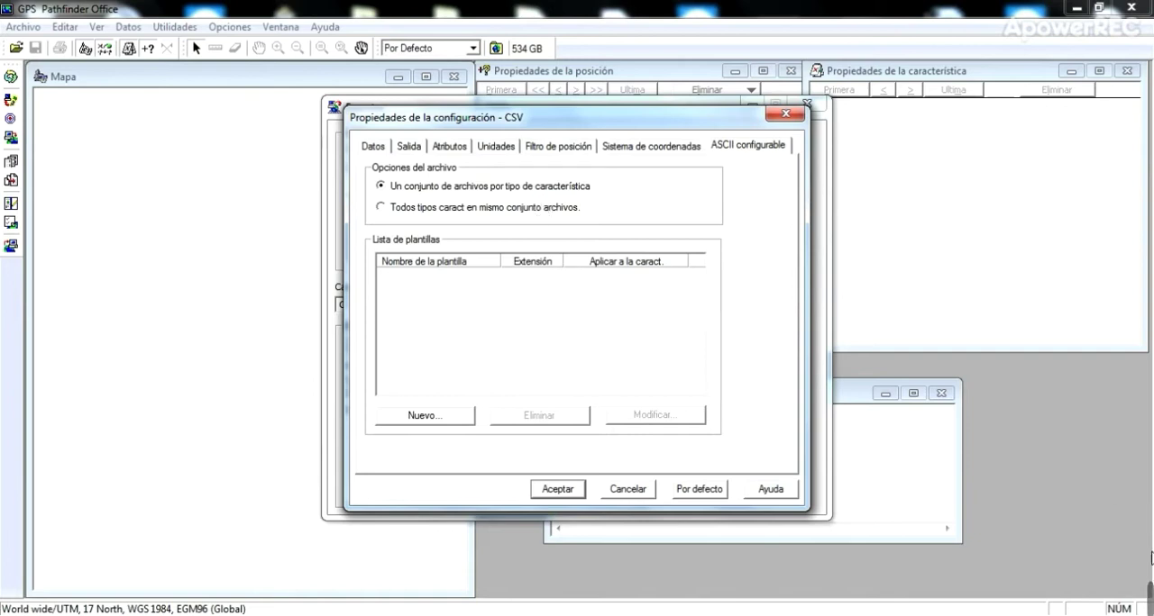
mouse_move(1149, 597)
left_click(795, 603)
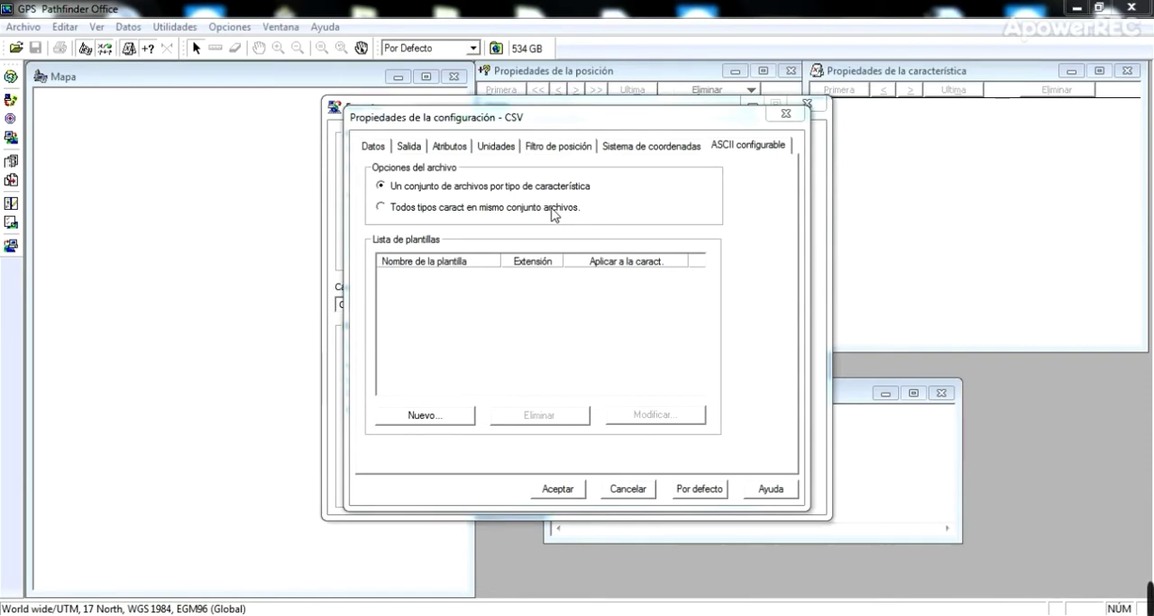
- Create a new ASCII export template named prueba
left_click(435, 422)
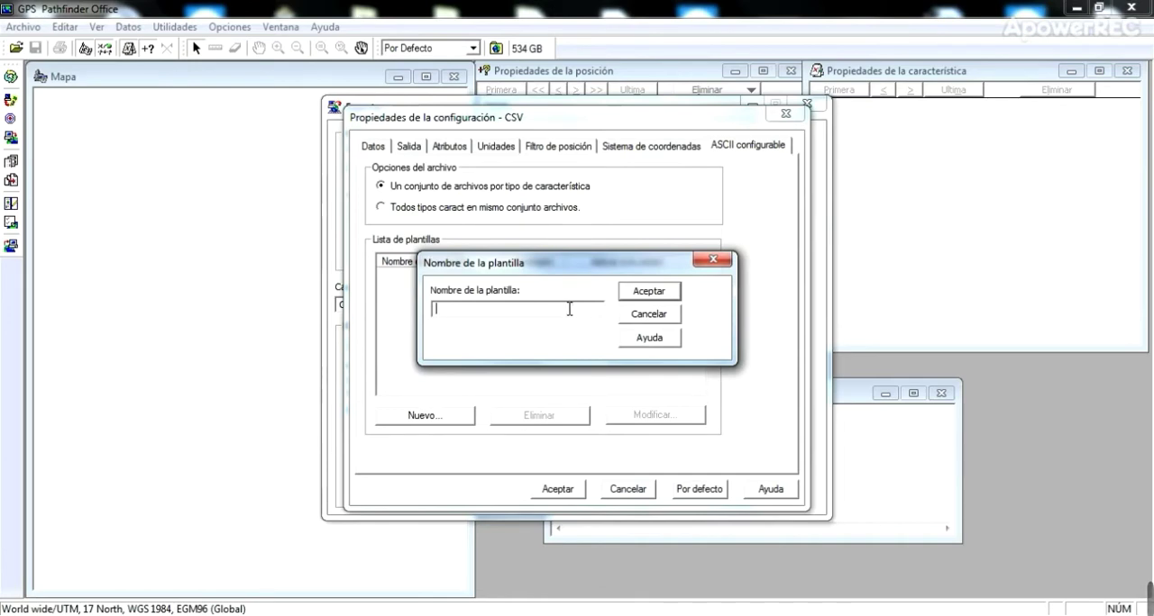
type("prueba")
left_click(658, 292)
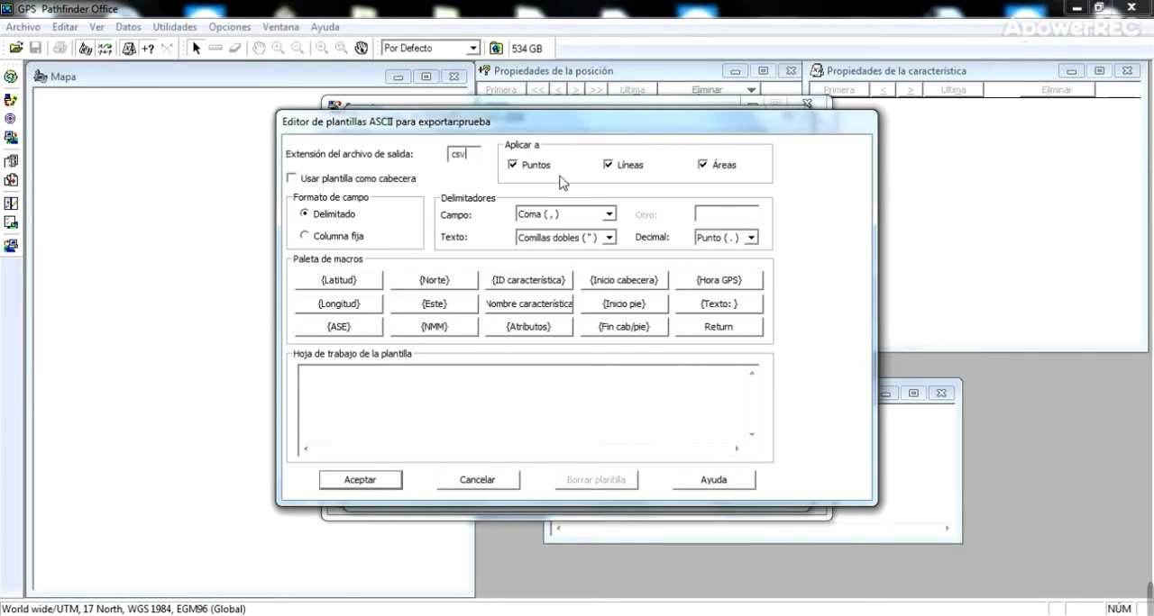
- Apply the template to Puntos only, enable its use as a header, and use the Delimitado field format
left_click(702, 166)
left_click(608, 168)
left_click(702, 166)
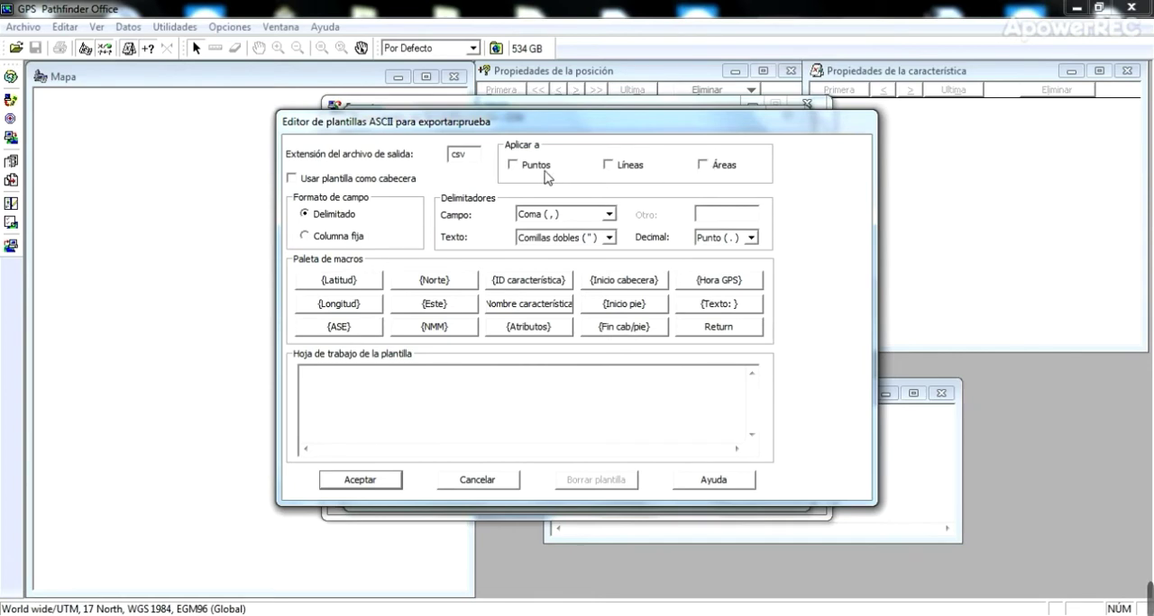
left_click(528, 170)
left_click(302, 182)
left_click(333, 221)
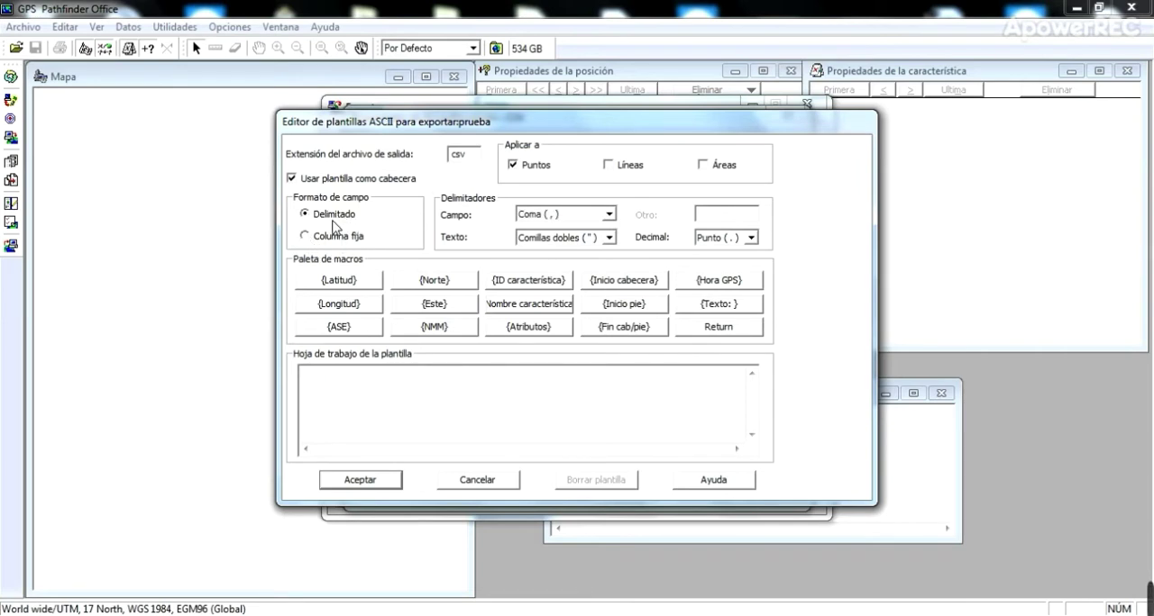
- Try Otros as the template's field delimiter
left_click(609, 215)
left_click_drag(611, 241, 613, 254)
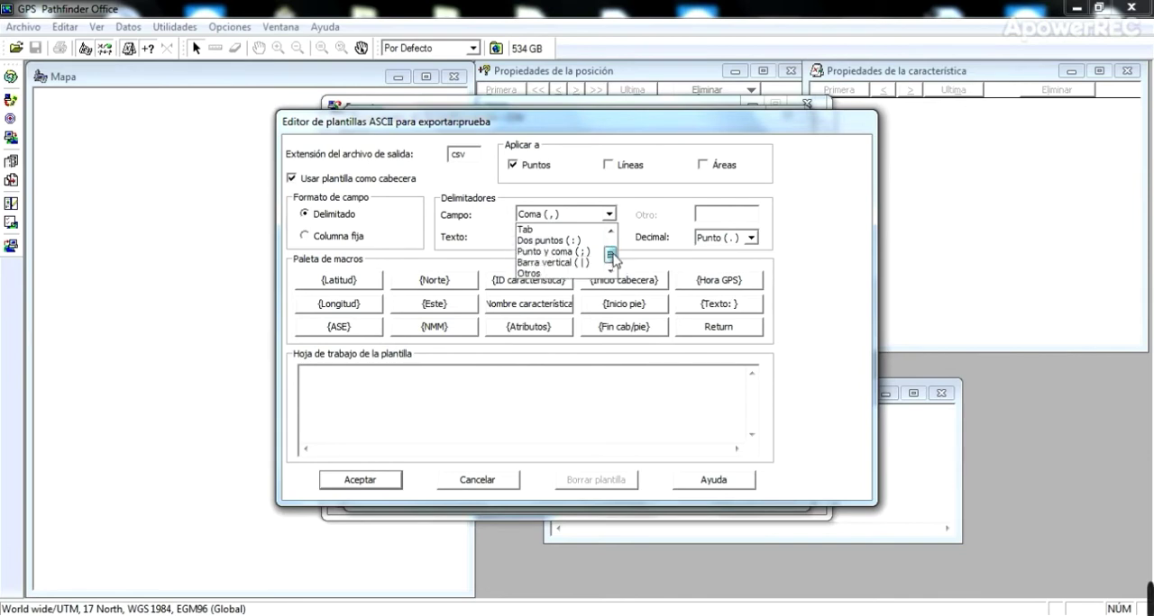
scroll(612, 267, "up", 1)
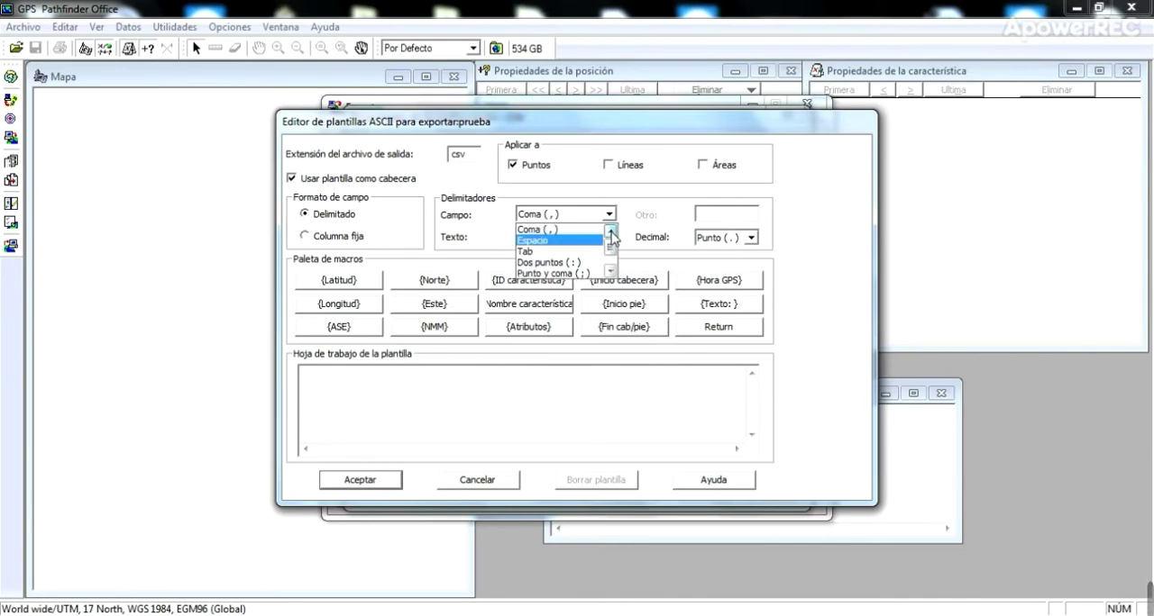
scroll(613, 271, "down", 1)
left_click(568, 276)
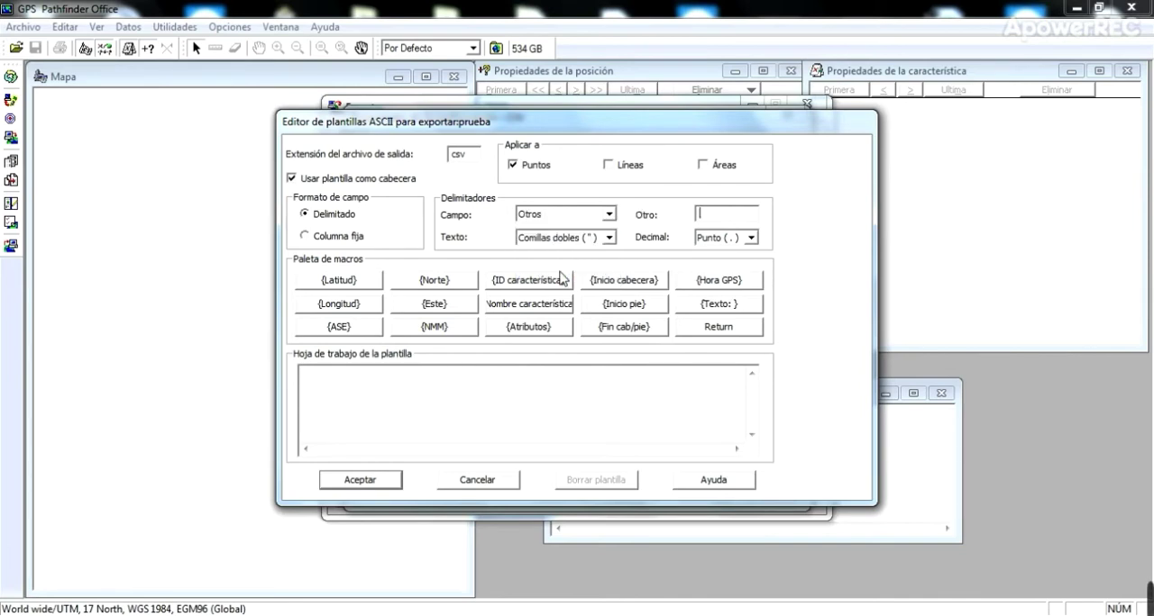
left_click(722, 218)
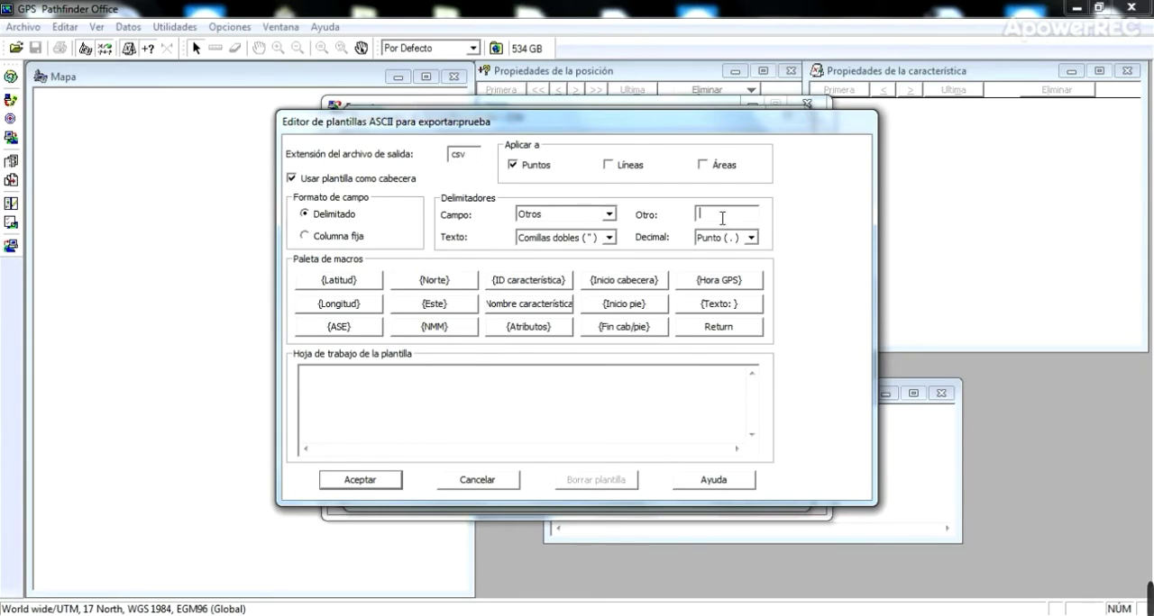
- Set the template's delimiters to Coma for fields, Comillas dobles for text and Punto for decimals
left_click(606, 216)
scroll(613, 230, "up", 1)
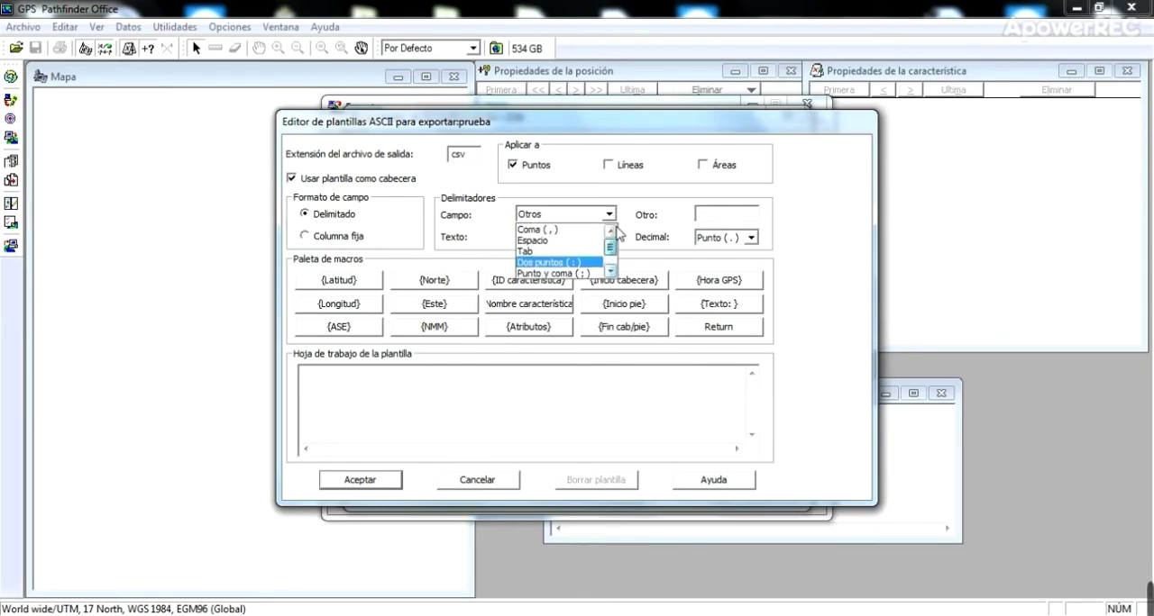
left_click(570, 230)
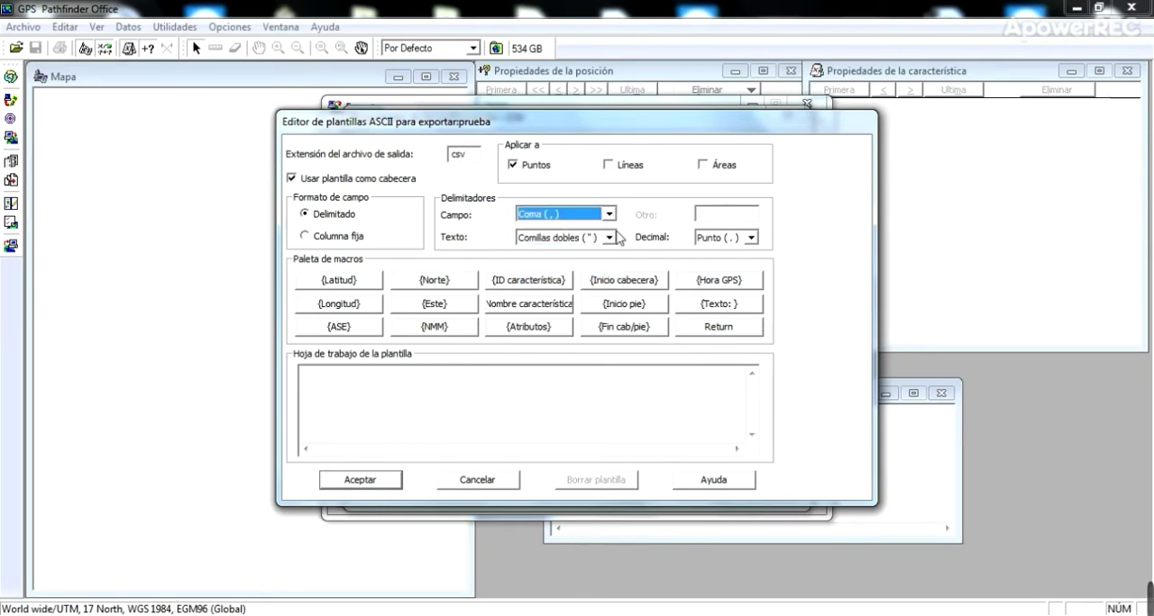
left_click(609, 238)
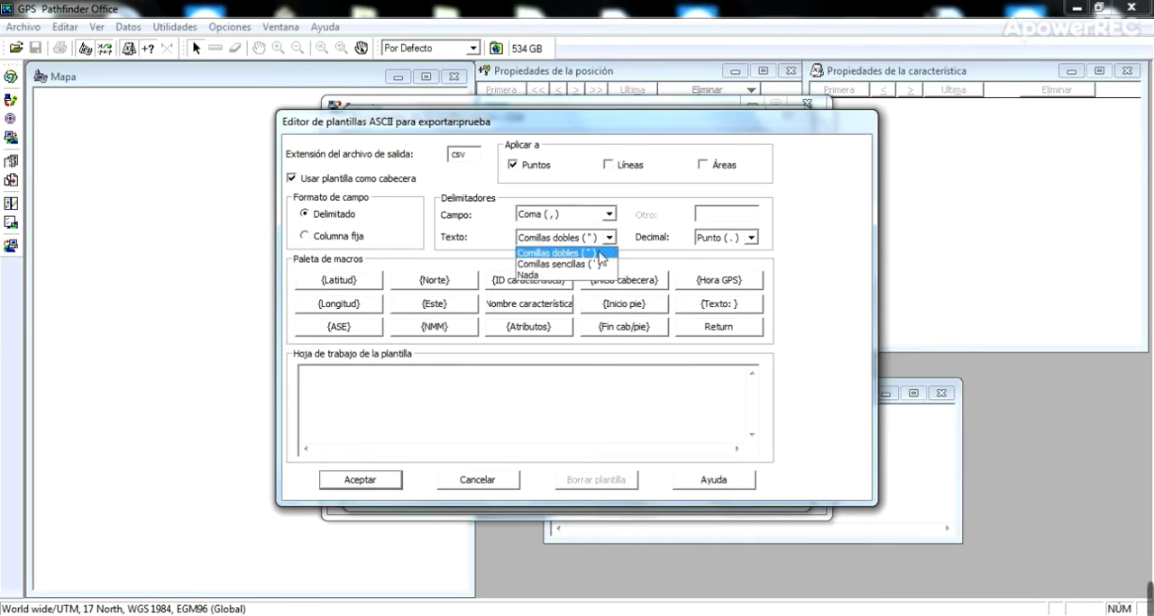
left_click(596, 253)
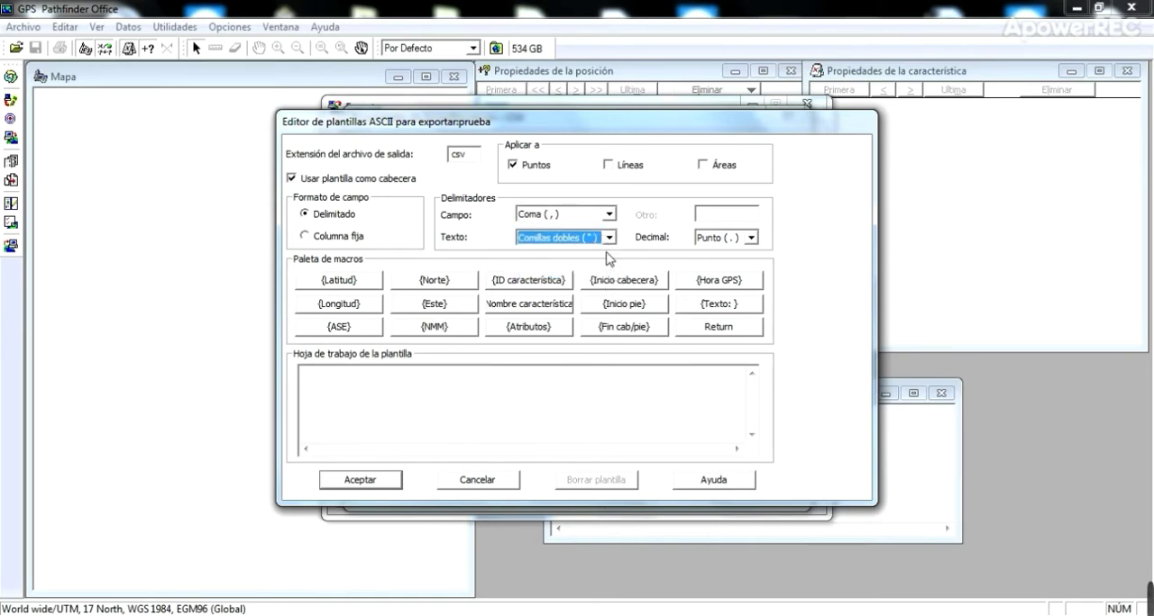
left_click(751, 238)
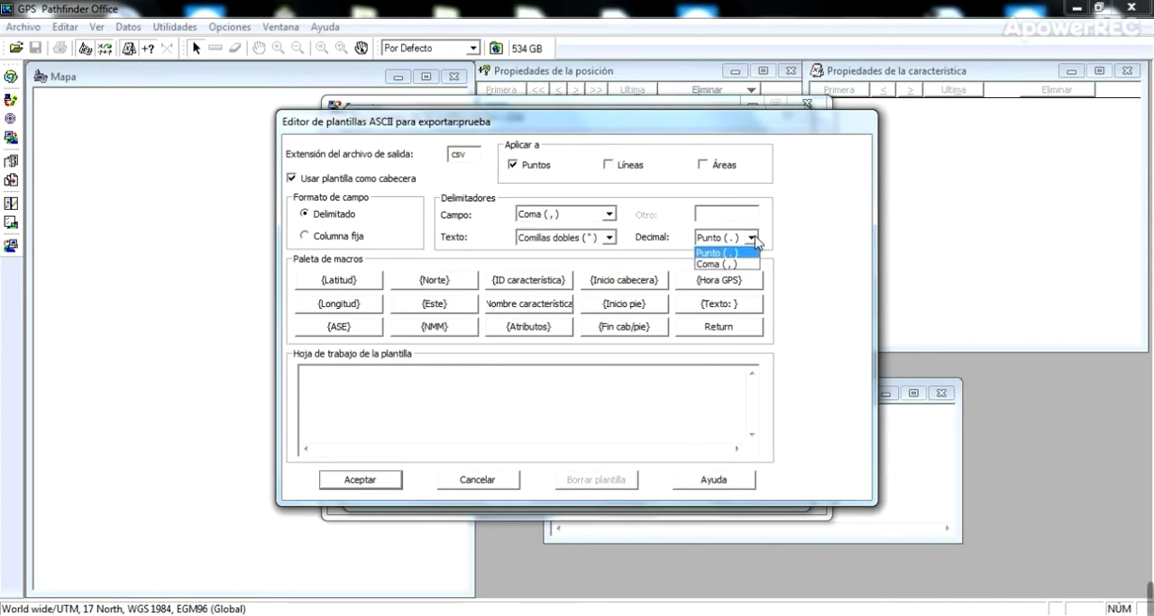
left_click(750, 255)
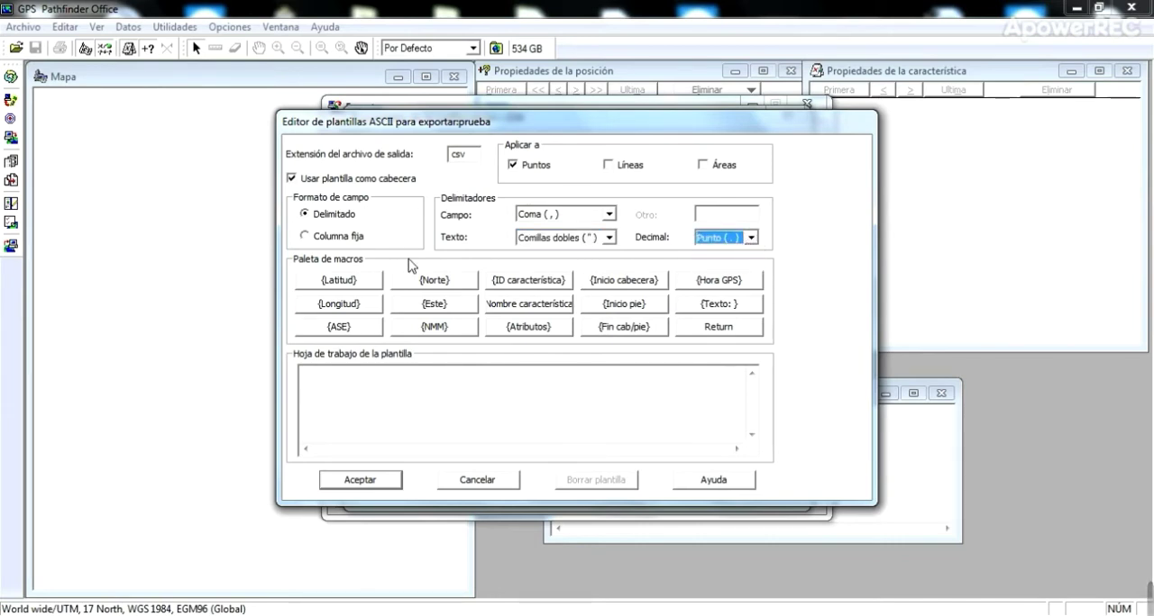
mouse_move(1148, 598)
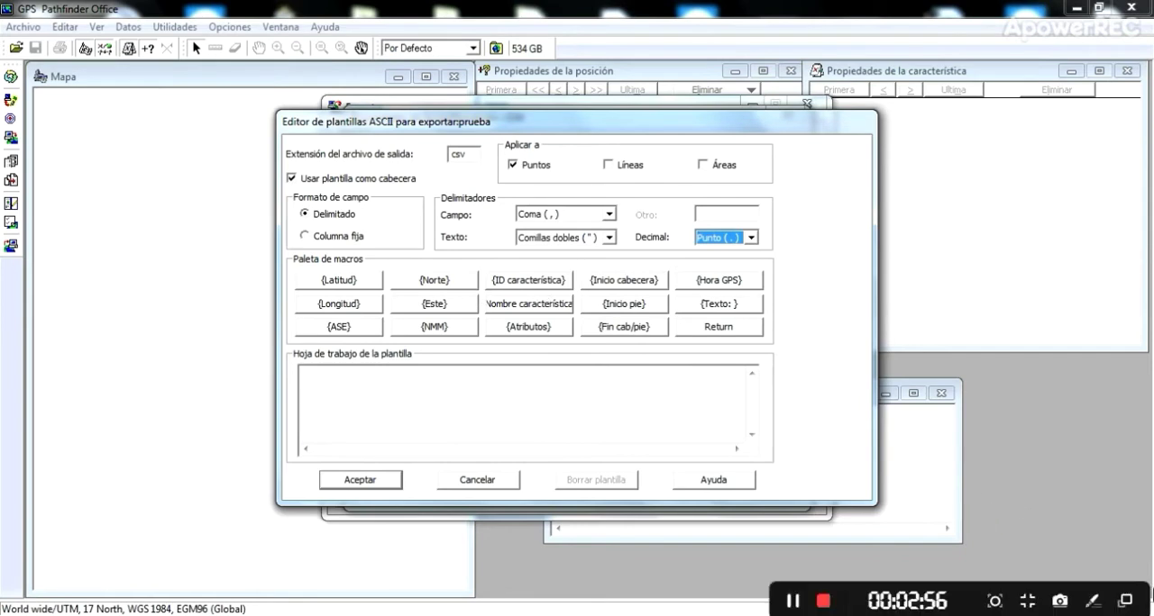
left_click(823, 601)
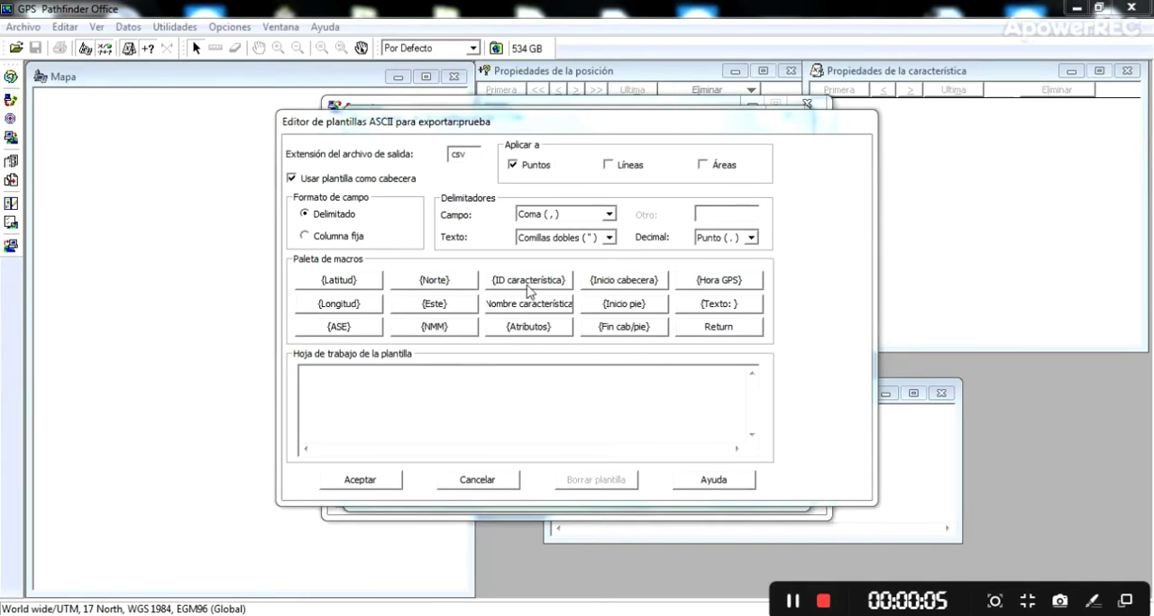
- Build the template line as {ID característica} {Norte} {Este} {NMM} {Nombre característica} and accept the template
left_click(441, 282)
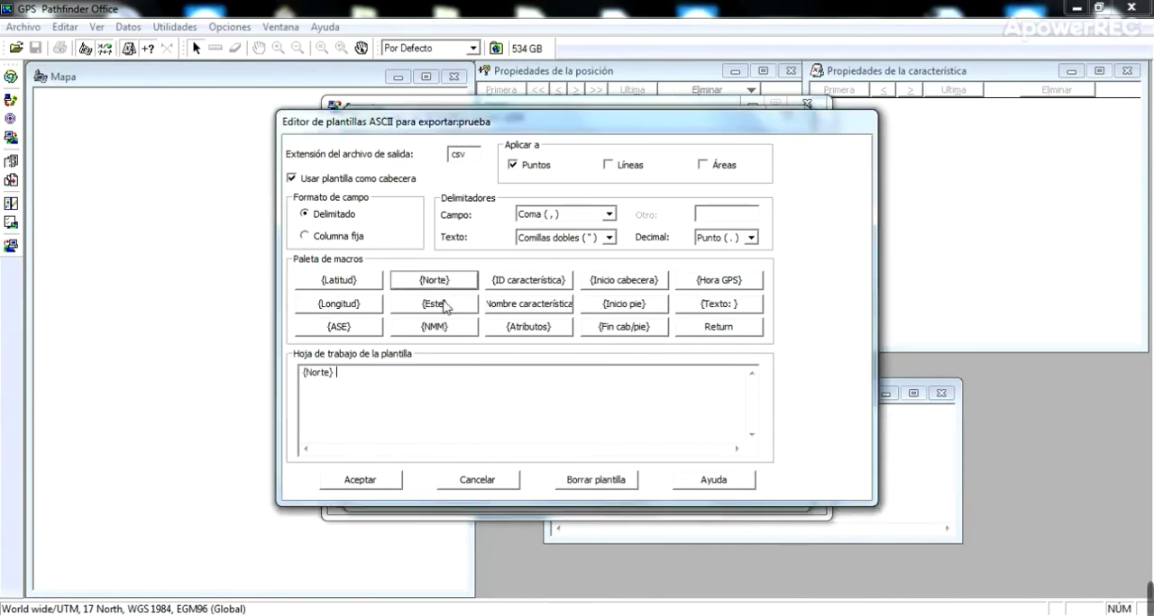
left_click(441, 309)
left_click(443, 330)
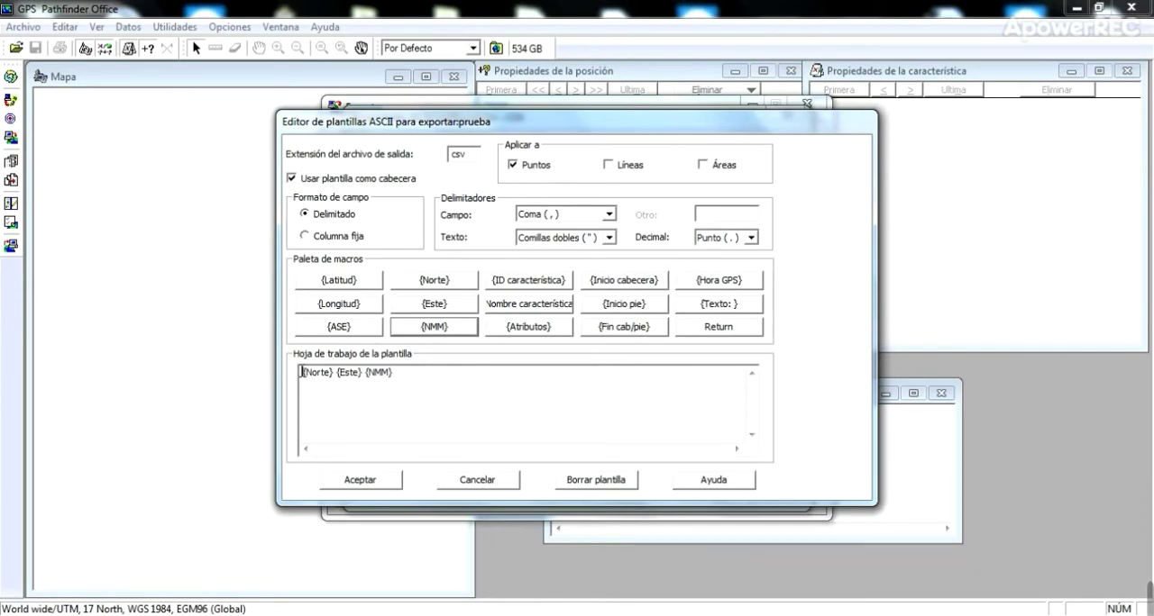
left_click(511, 284)
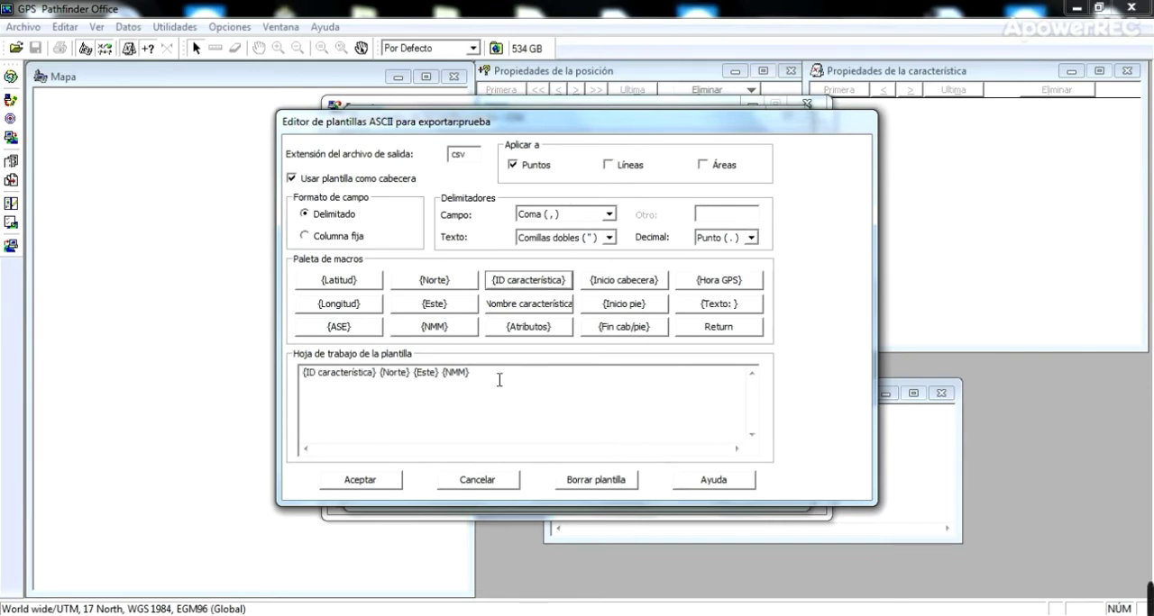
left_click(528, 311)
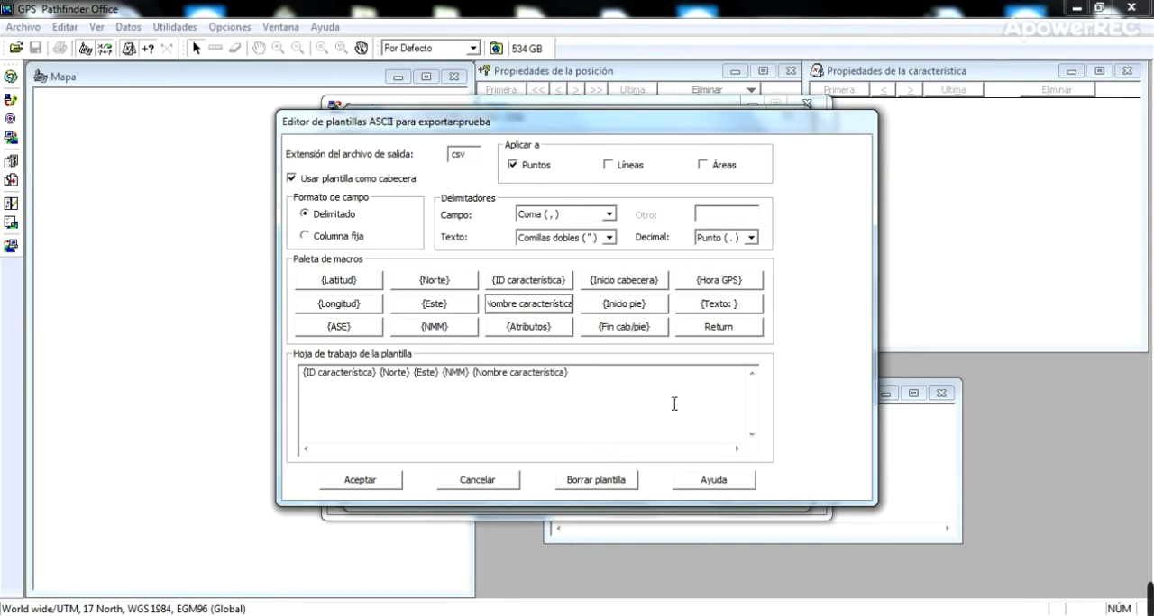
left_click(361, 480)
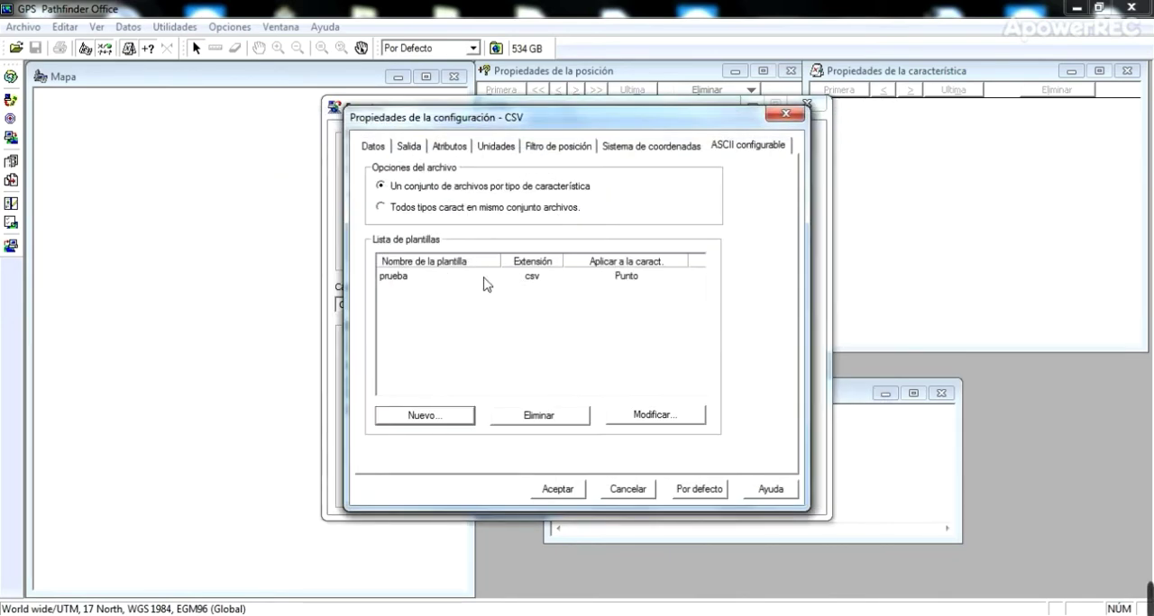
- Accept the CSV configuration's properties and set the export output folder to Terrasync test\Salida
left_click(558, 489)
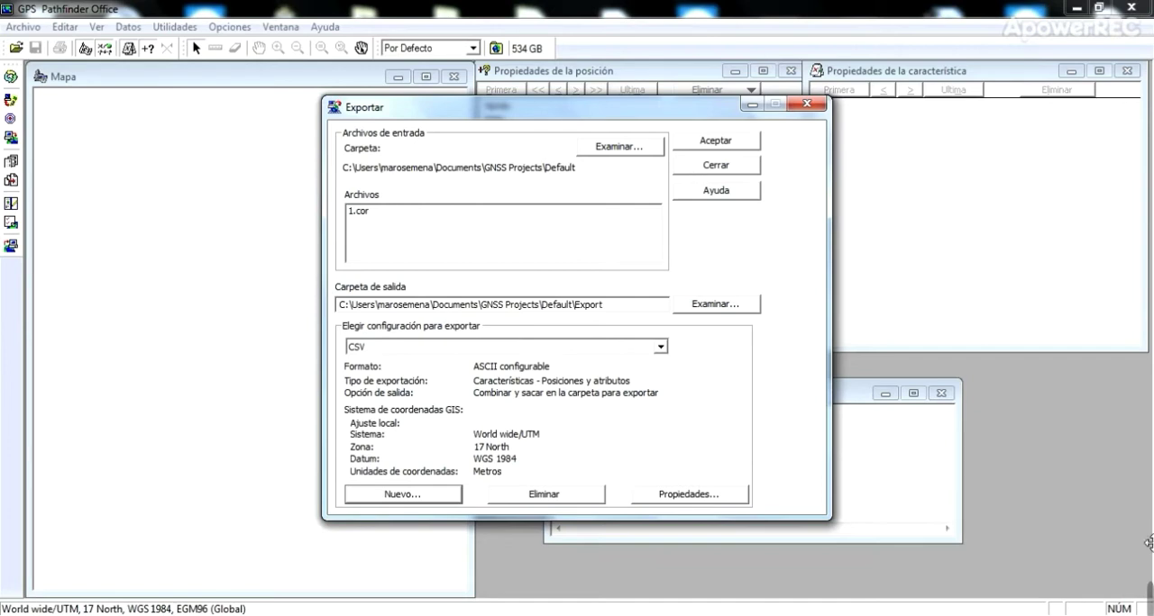
left_click(794, 602)
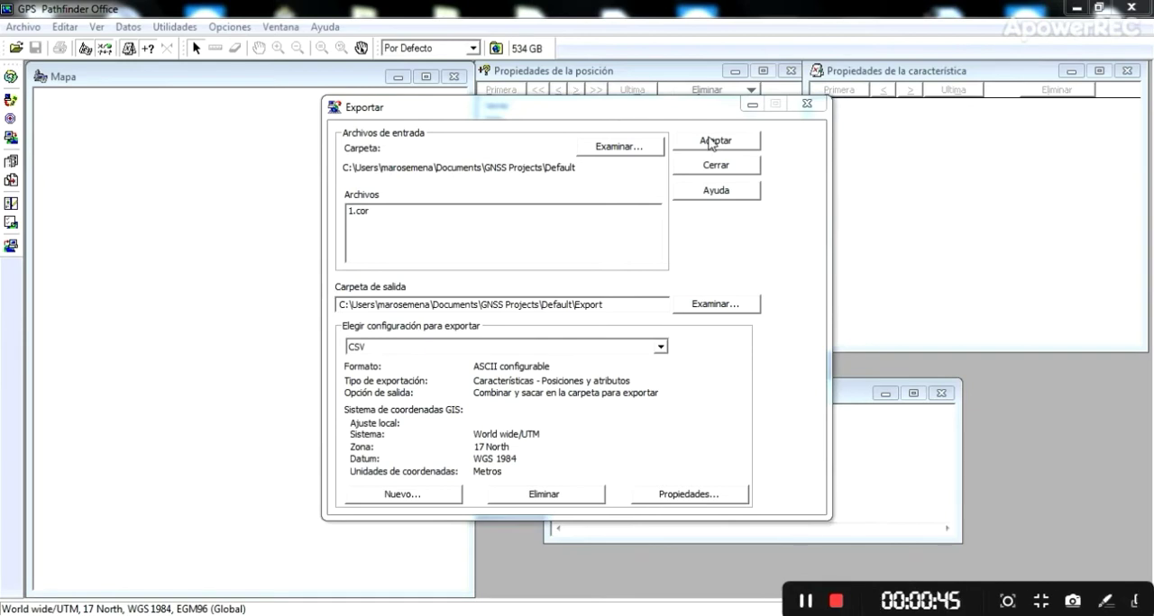
left_click(712, 305)
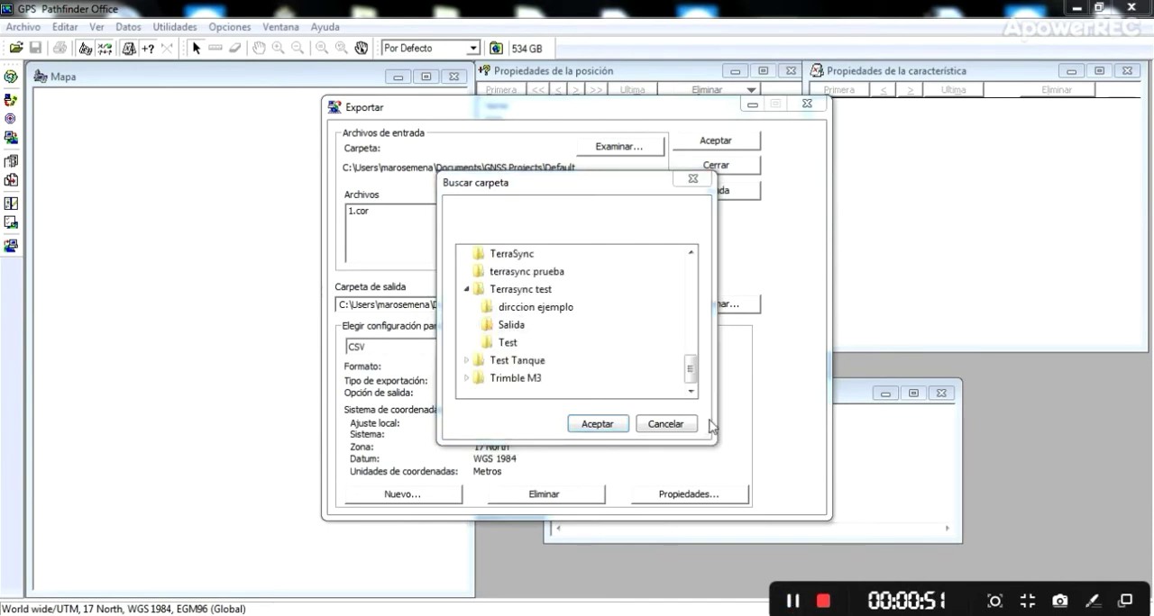
left_click(511, 326)
left_click(602, 427)
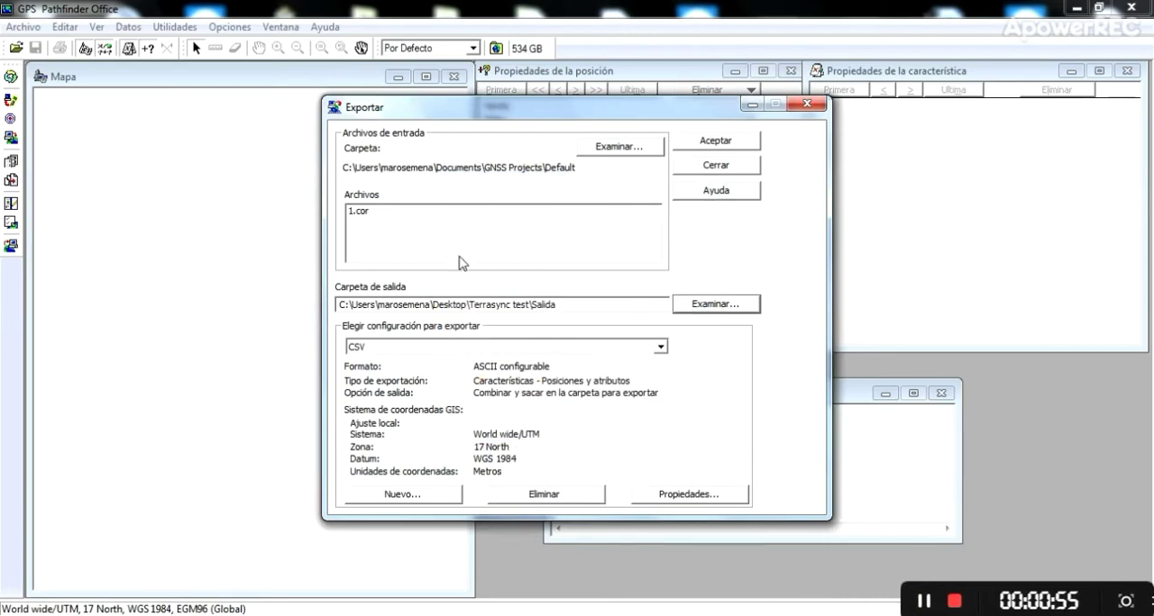
- Export 1.cor with the CSV configuration and close the export summary
left_click(736, 138)
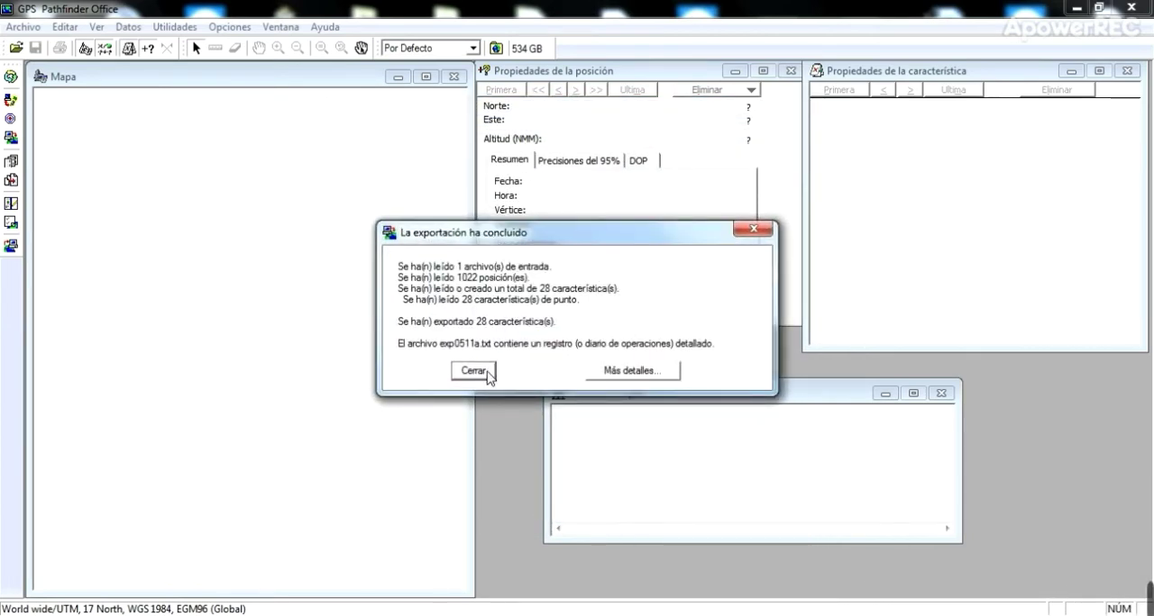
left_click(485, 371)
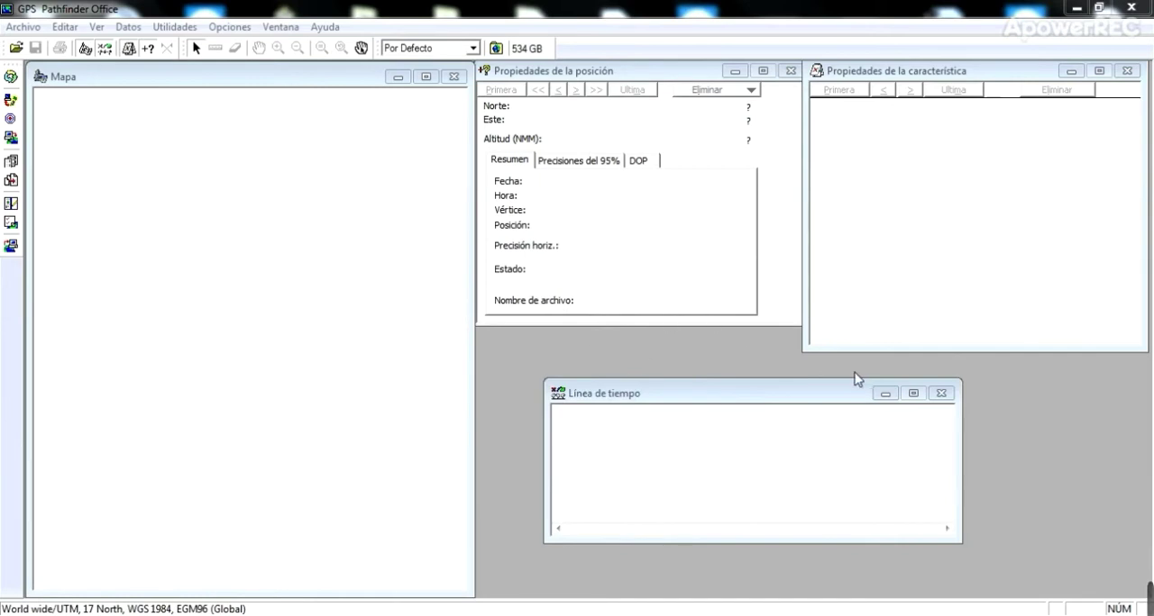
mouse_move(1142, 590)
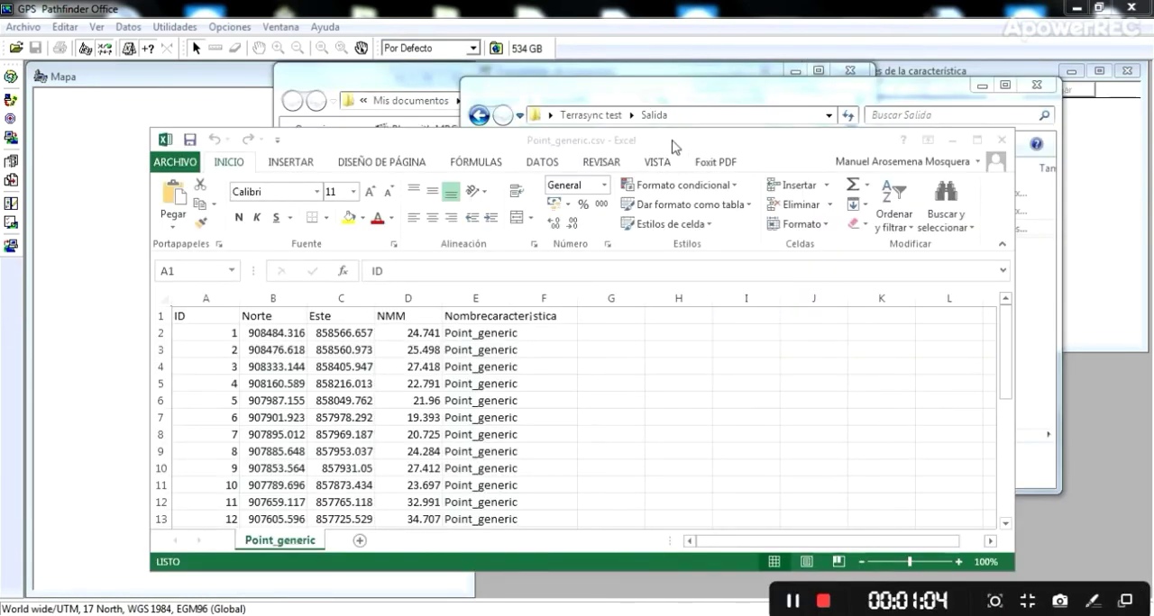
- Examine the header and point rows of the exported Point_generic.csv in Excel
left_click_drag(672, 146, 708, 97)
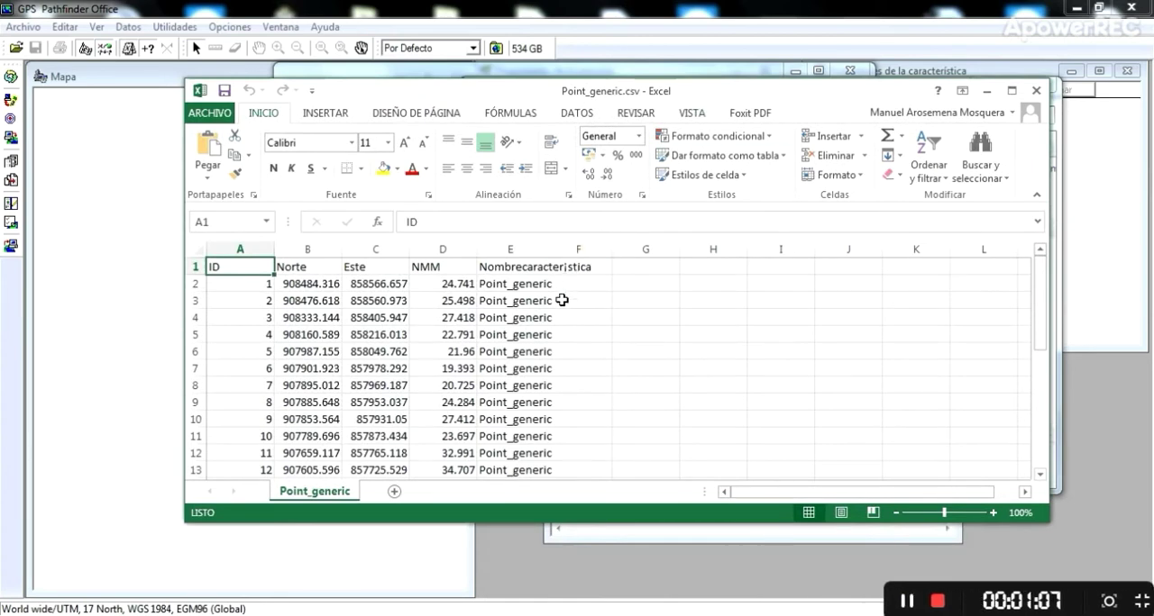
scroll(560, 300, "down", 2)
scroll(560, 300, "down", 6)
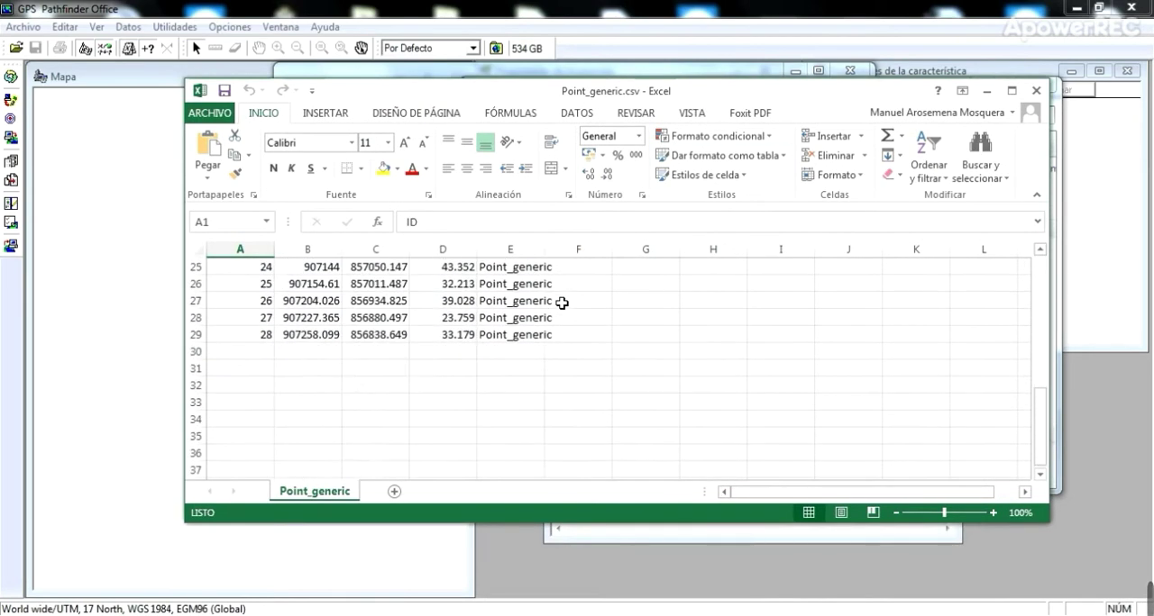
scroll(560, 302, "up", 4)
scroll(561, 303, "up", 4)
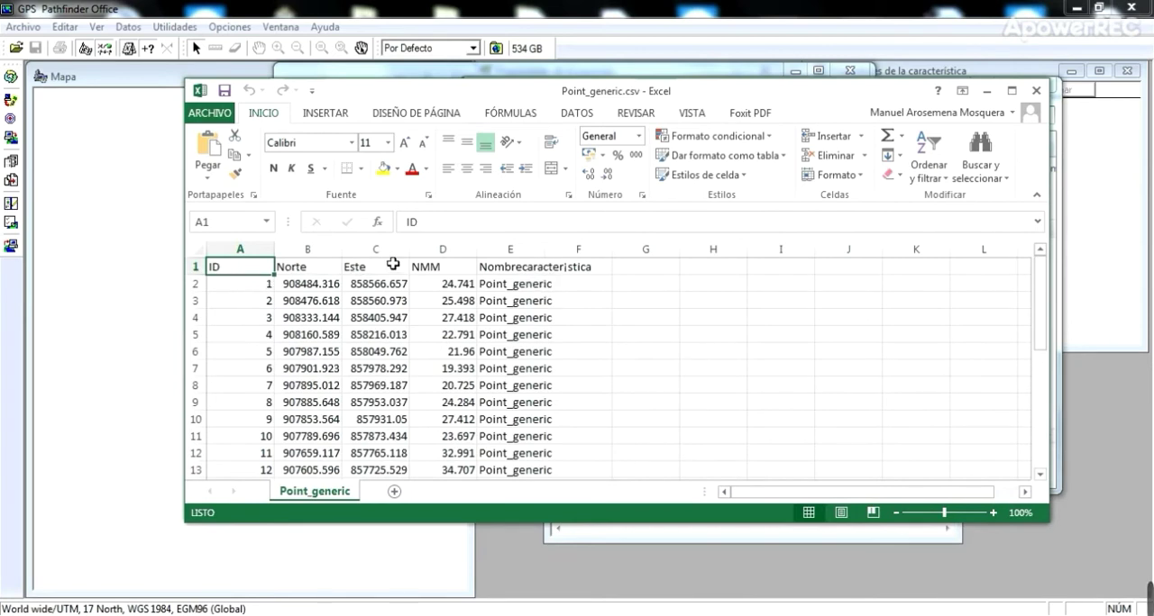
left_click(435, 269)
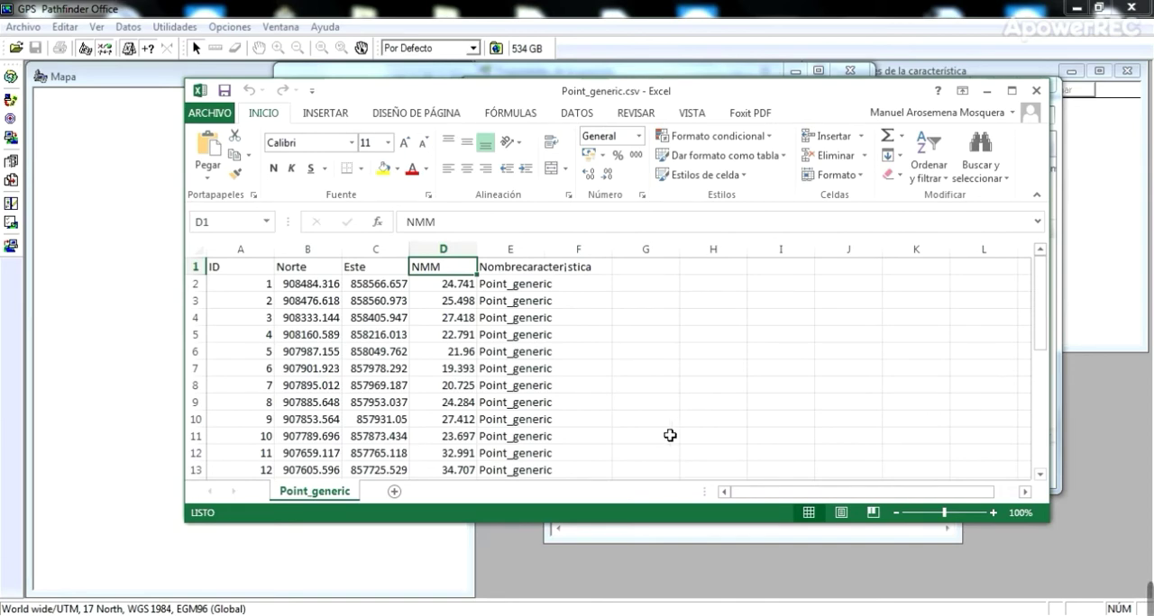
scroll(581, 360, "down", 5)
scroll(574, 361, "down", 5)
scroll(567, 358, "up", 10)
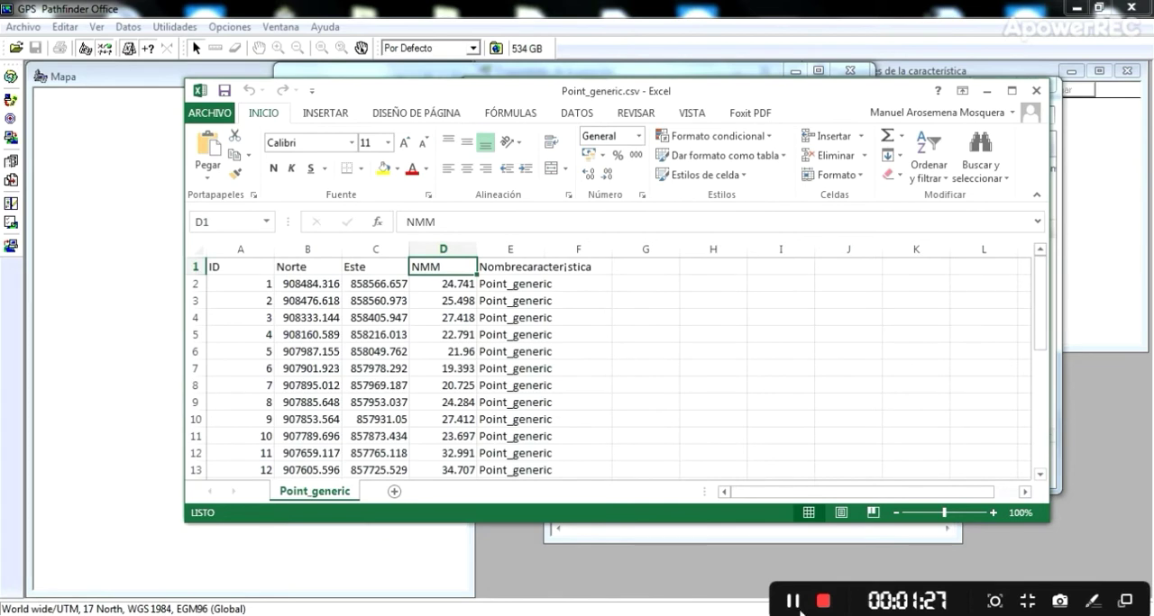
left_click(792, 601)
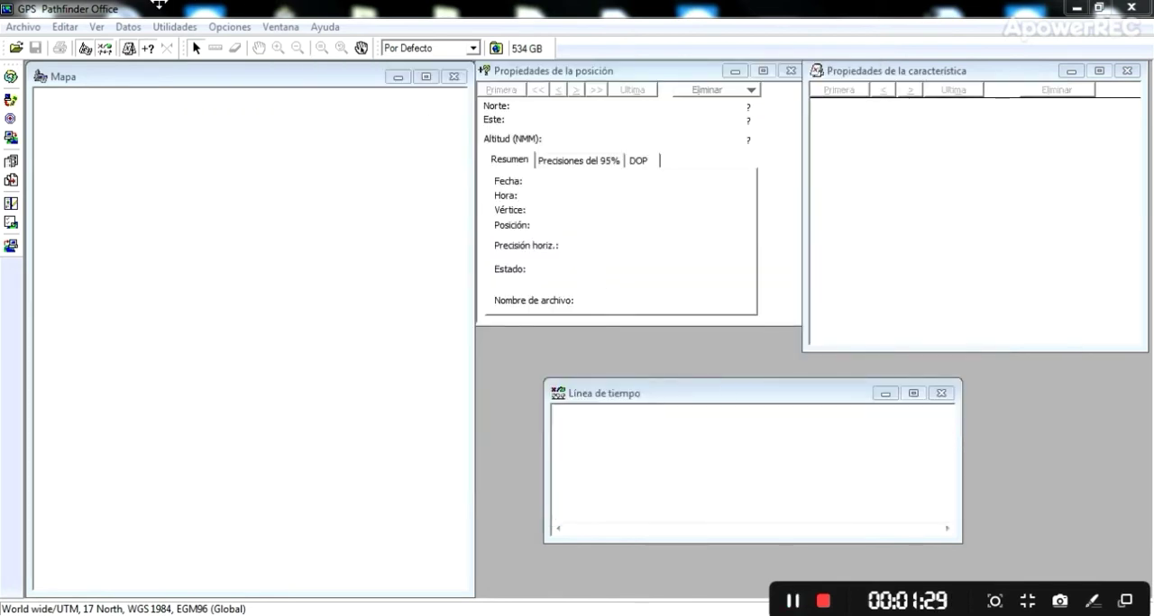
- Reopen the CSV export configuration's prueba template and replace {Nombre característica} with {Atributos} at the end of its line
left_click(176, 27)
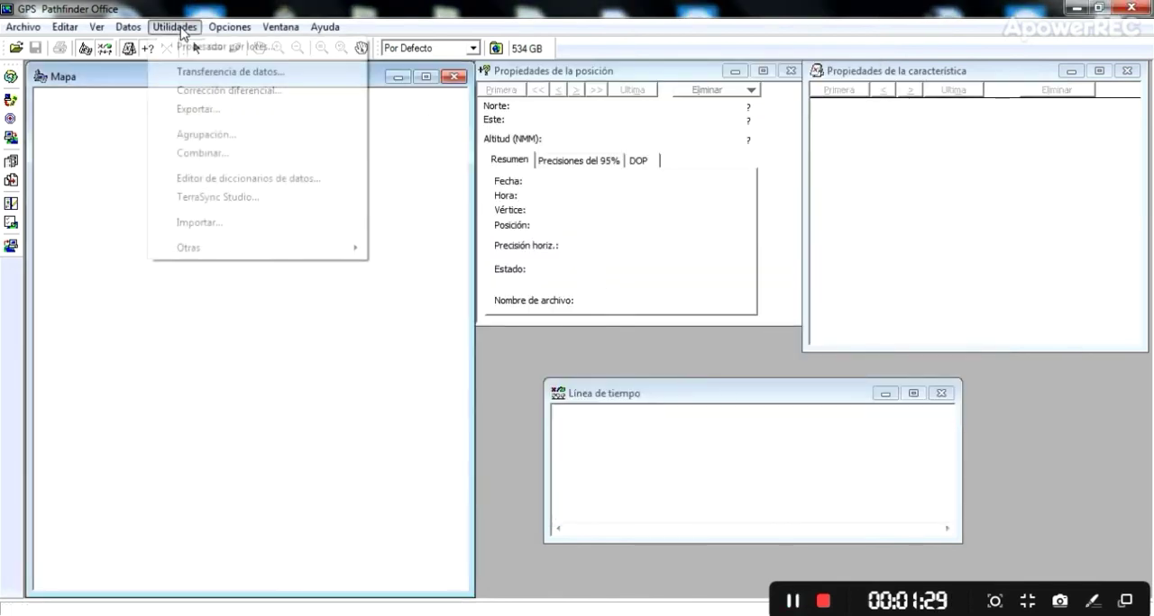
left_click(191, 110)
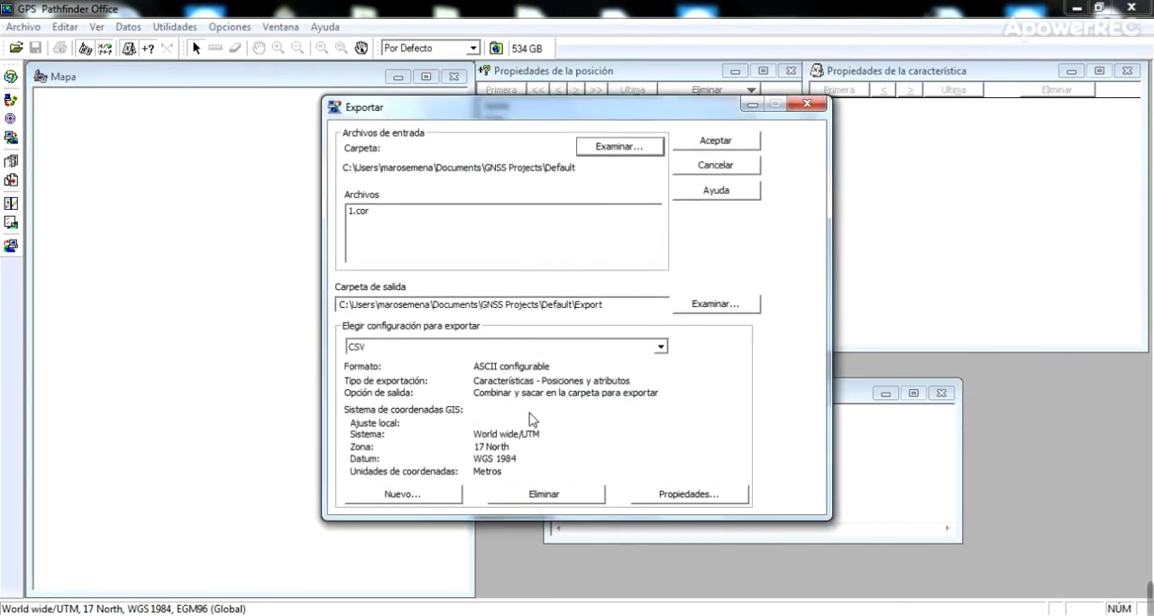
left_click(672, 496)
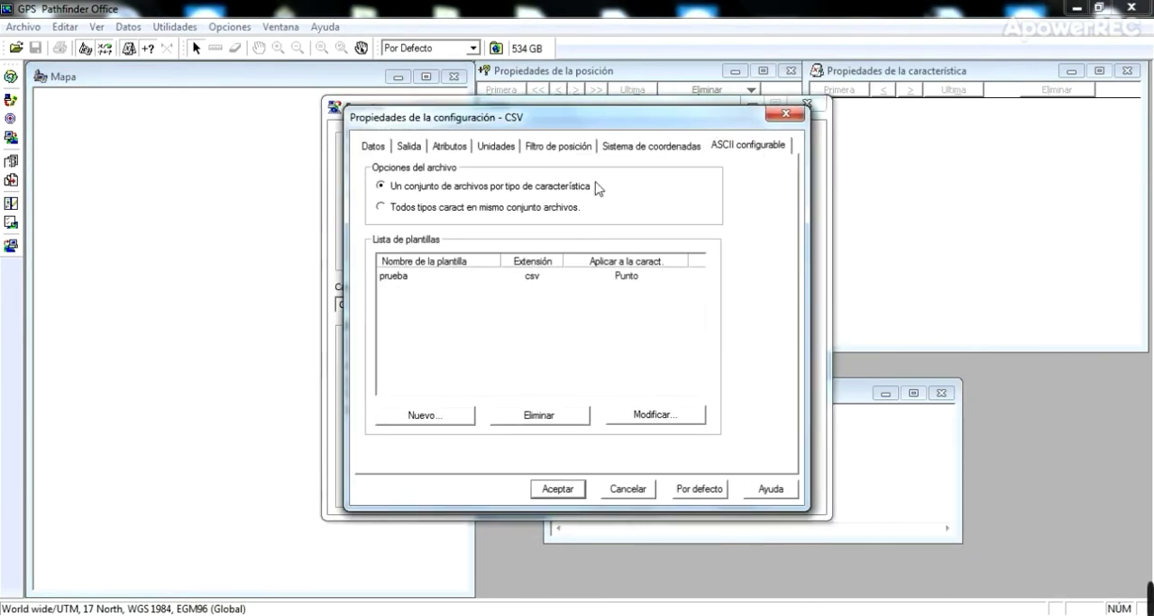
left_click(645, 414)
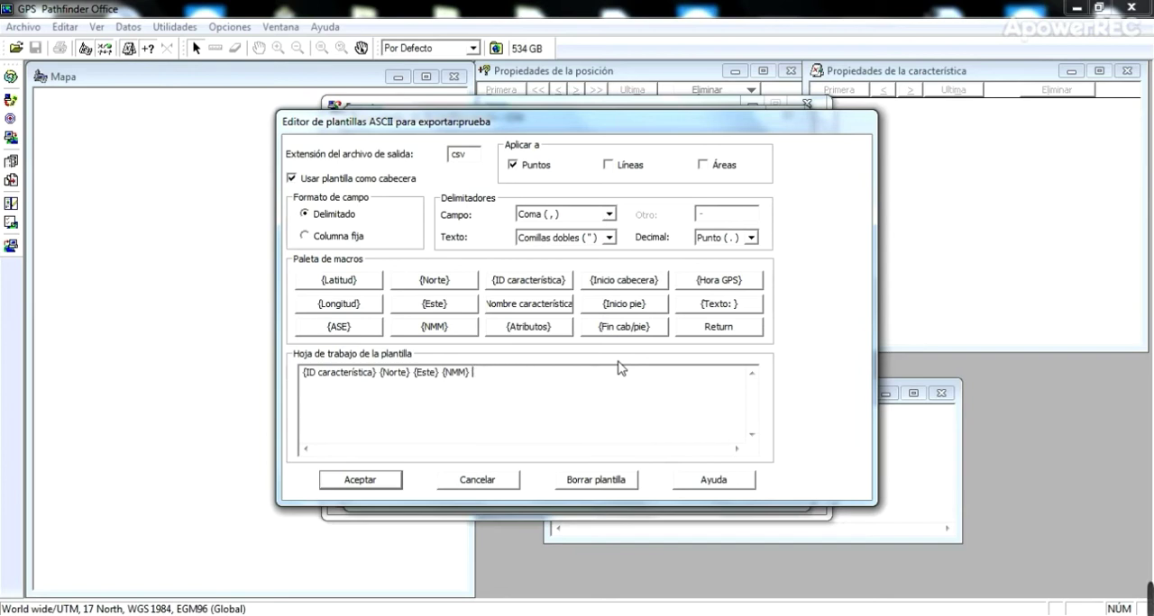
left_click(536, 328)
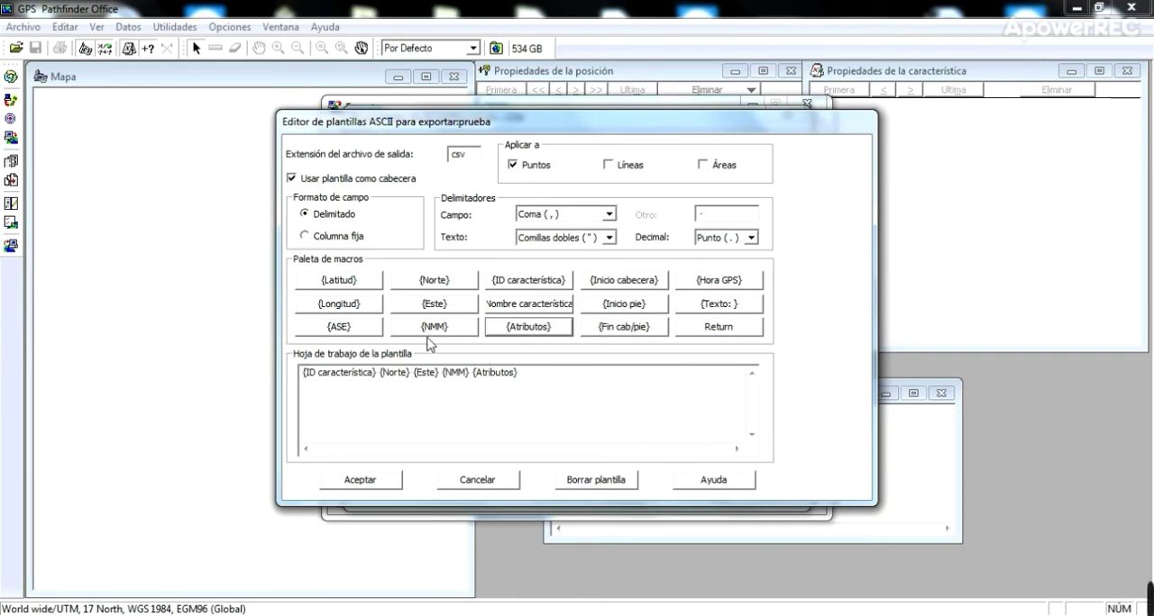
- Restructure the template with an ID and name header, a {Texto:UTM } block, a {Texto:Latitud-Longitud } block with {ASE}, and a {Hora GPS} footer
key("Return")
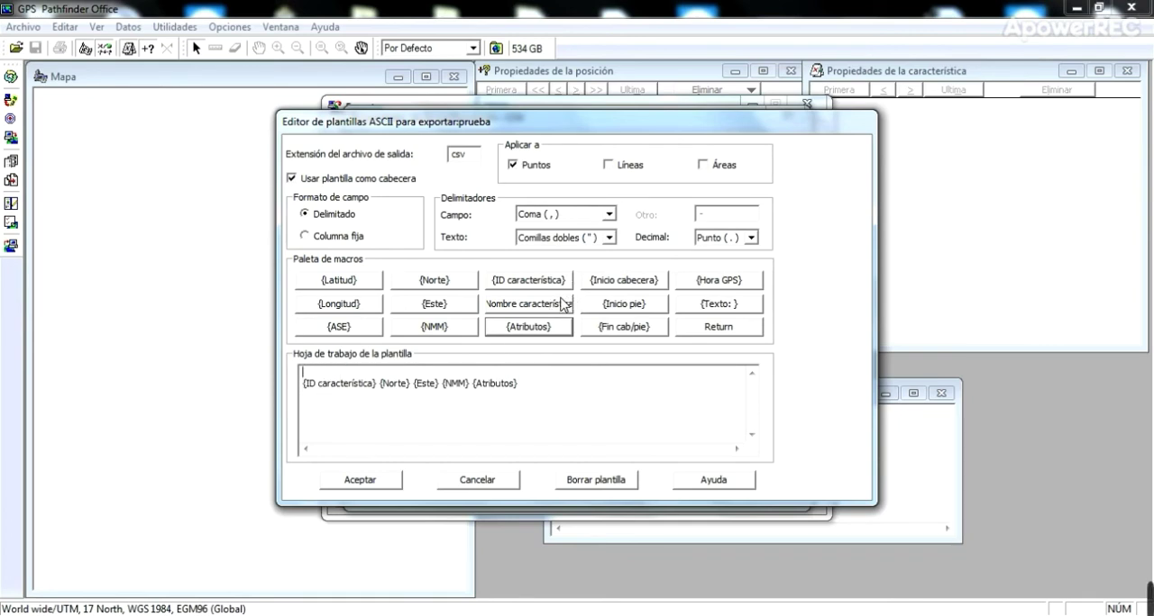
left_click(635, 286)
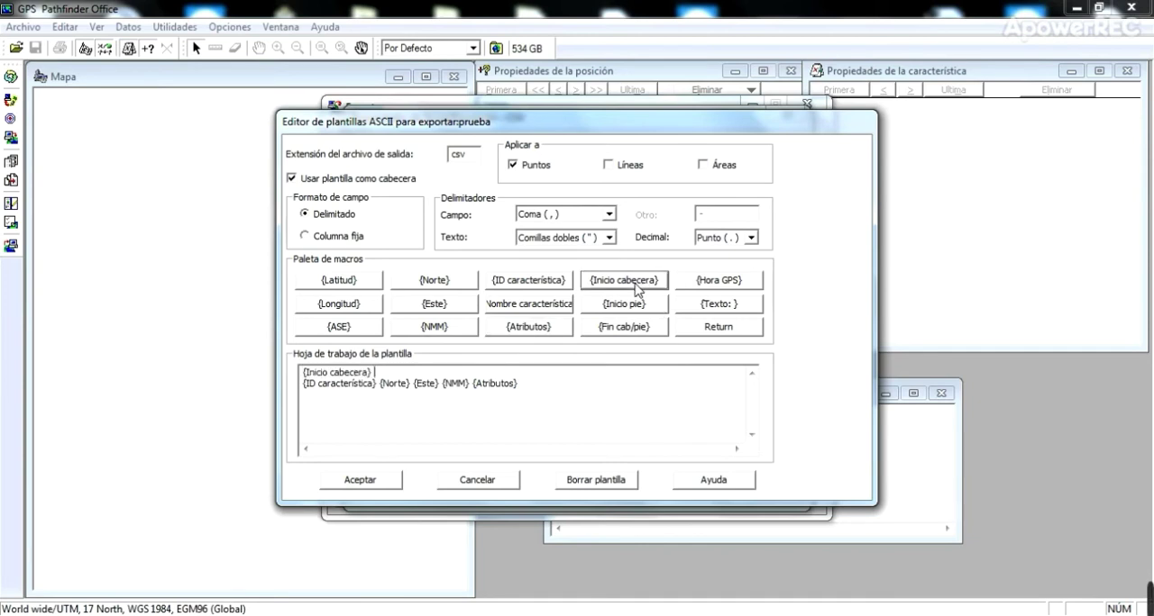
left_click(711, 307)
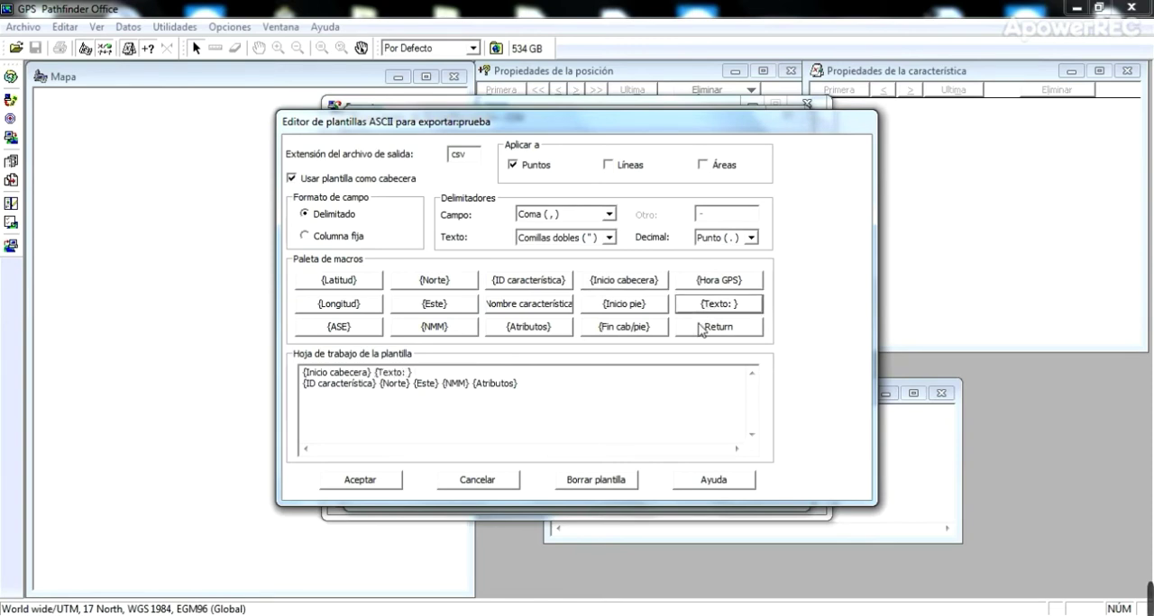
type("c")
left_click(636, 283)
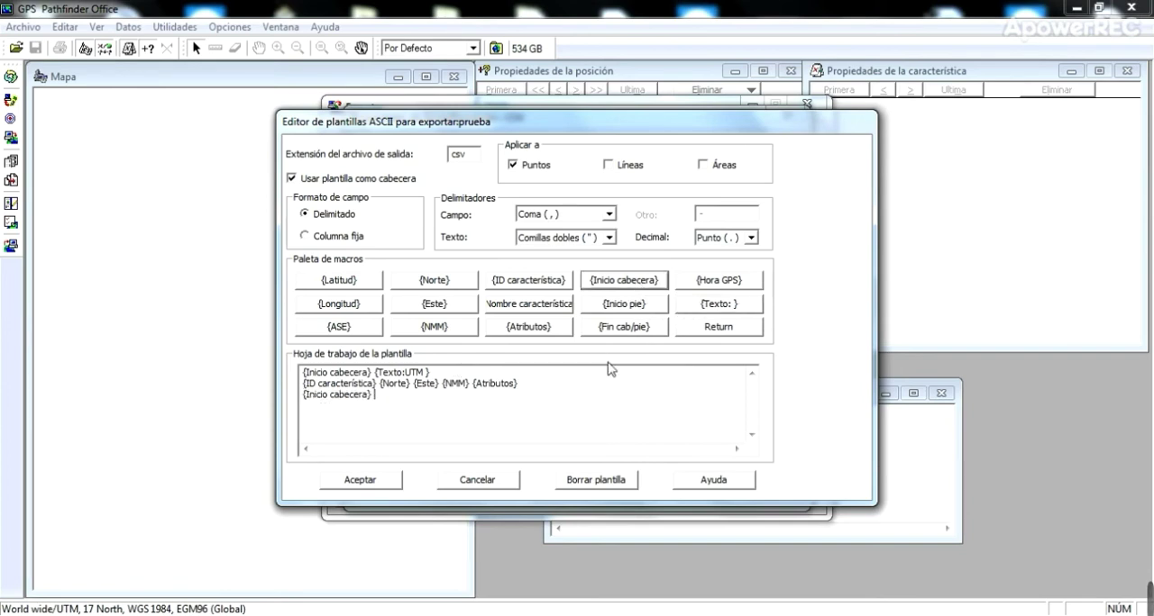
left_click(694, 304)
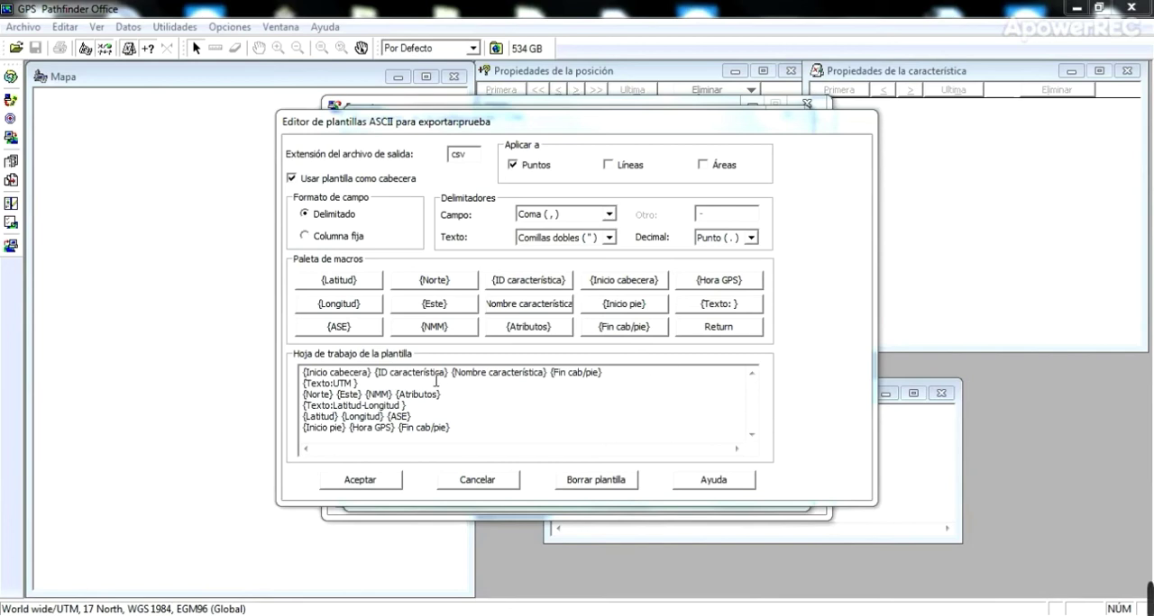
- Review the template's header, UTM, Latitud-Longitud and footer lines one by one
left_click(436, 382)
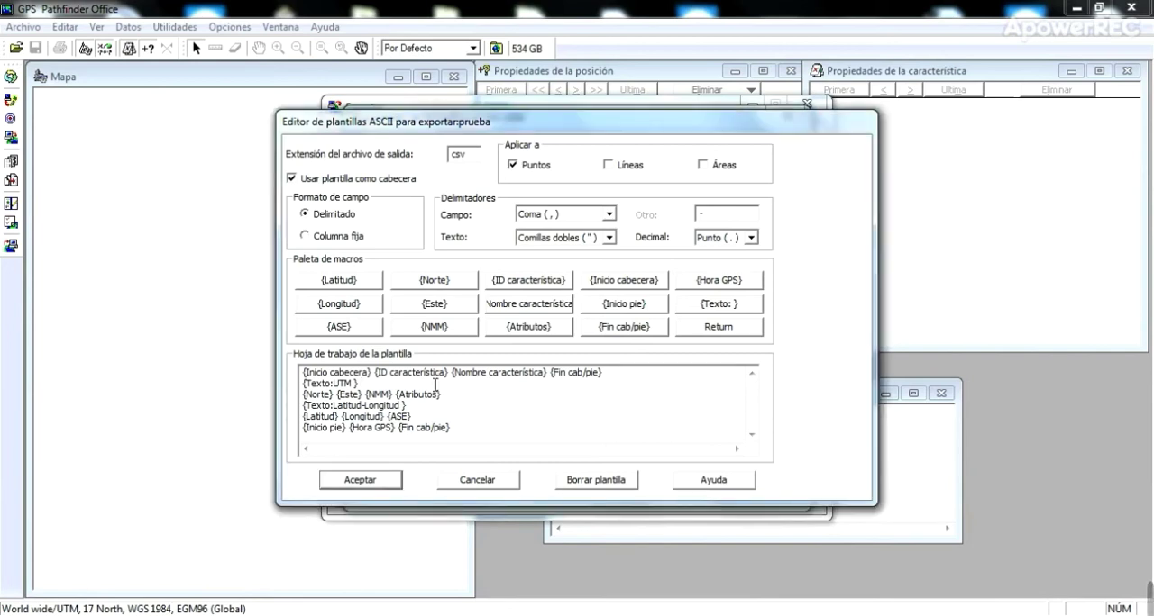
left_click(707, 307)
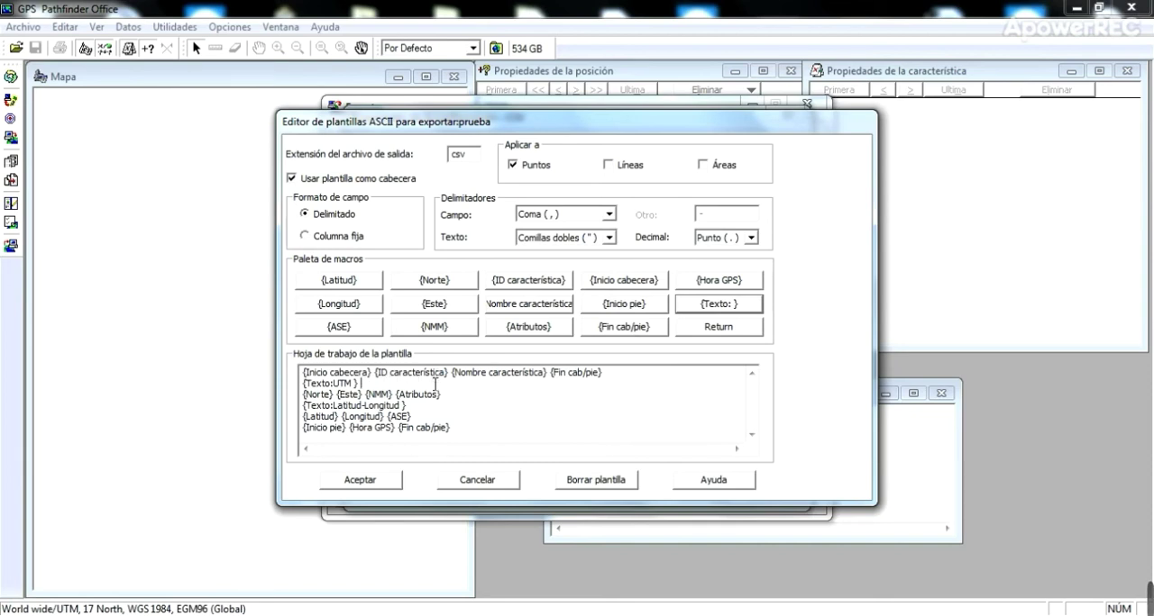
left_click_drag(442, 398, 291, 396)
left_click_drag(359, 383, 304, 390)
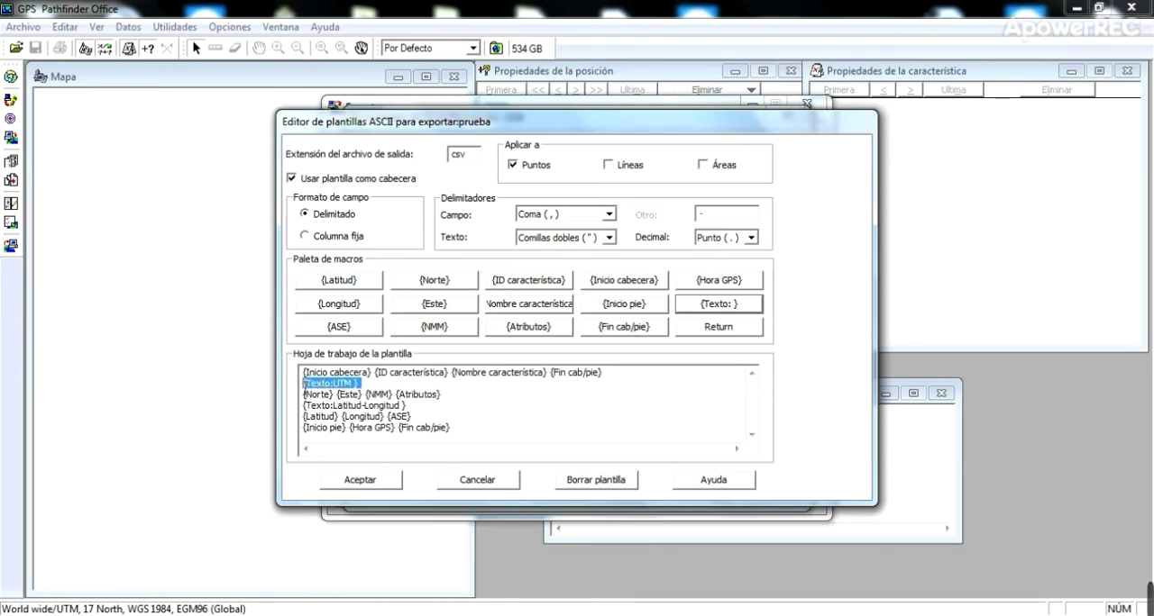
left_click_drag(618, 372, 298, 361)
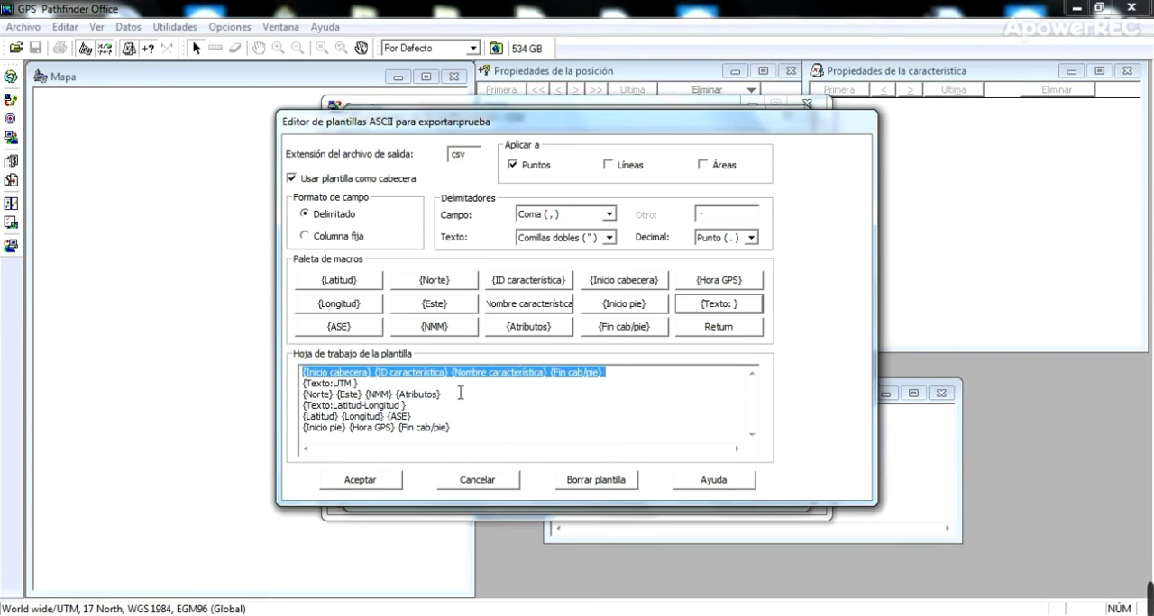
left_click_drag(457, 395, 300, 397)
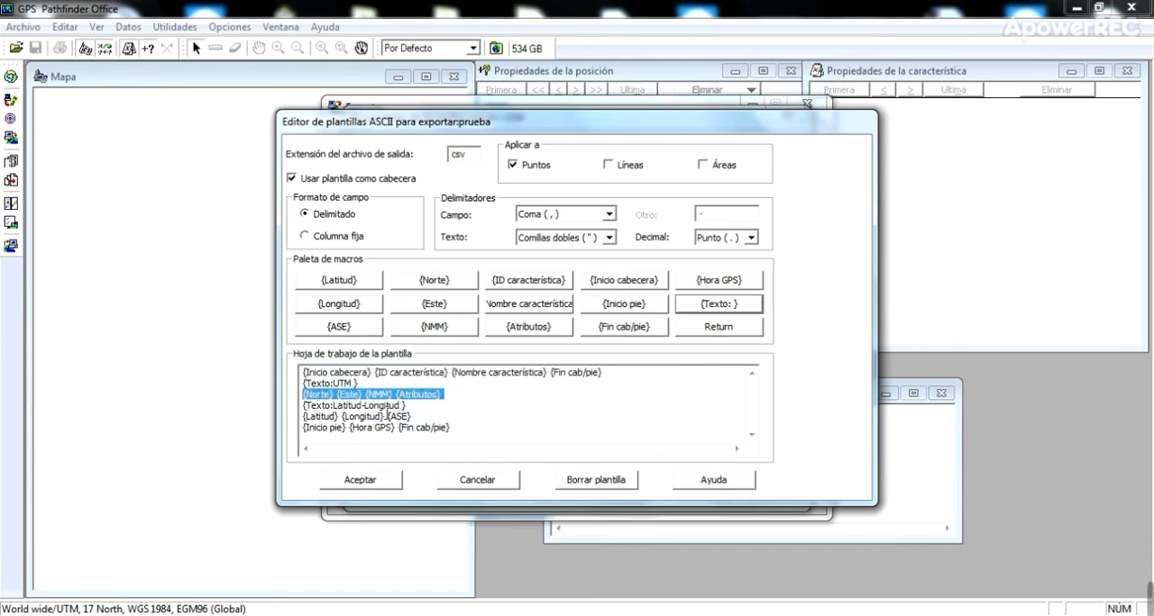
left_click_drag(407, 405, 307, 406)
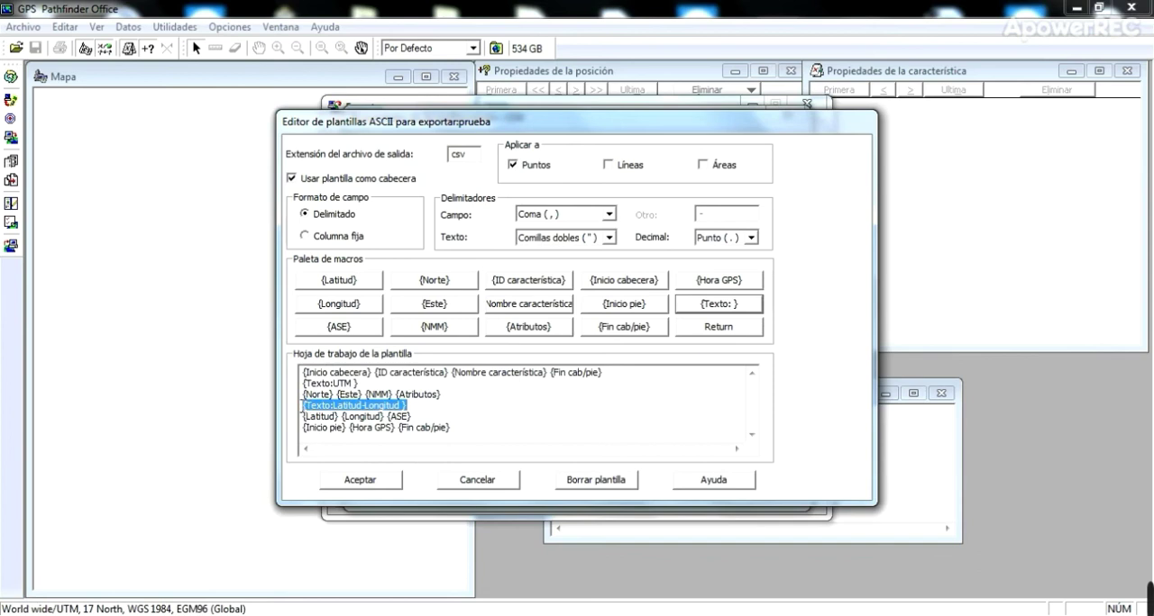
left_click_drag(427, 419, 301, 419)
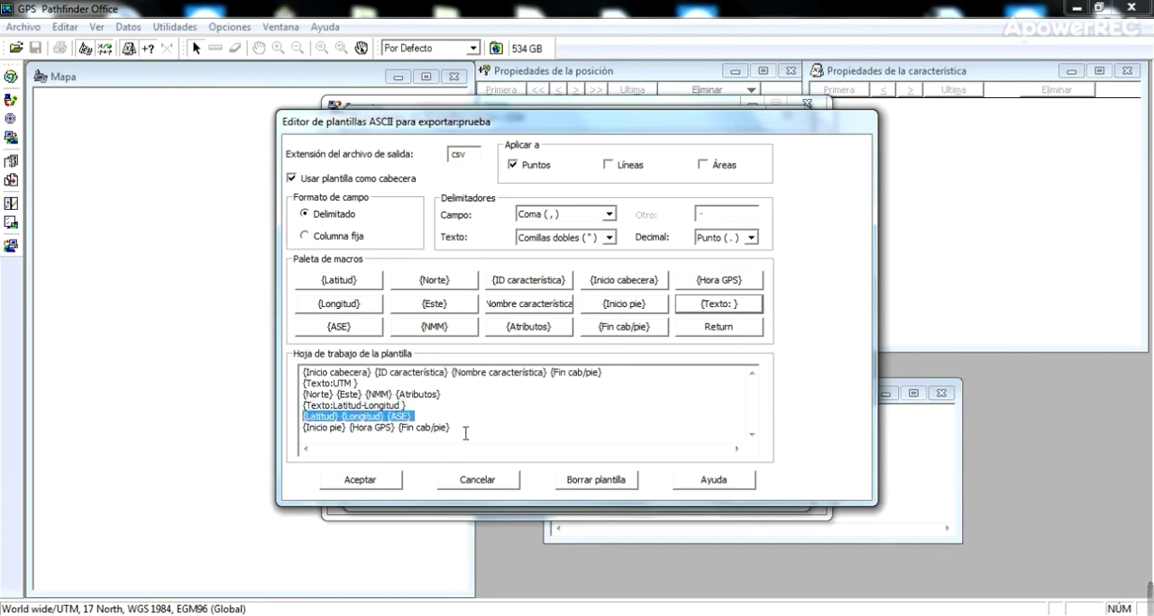
left_click_drag(465, 433, 502, 442)
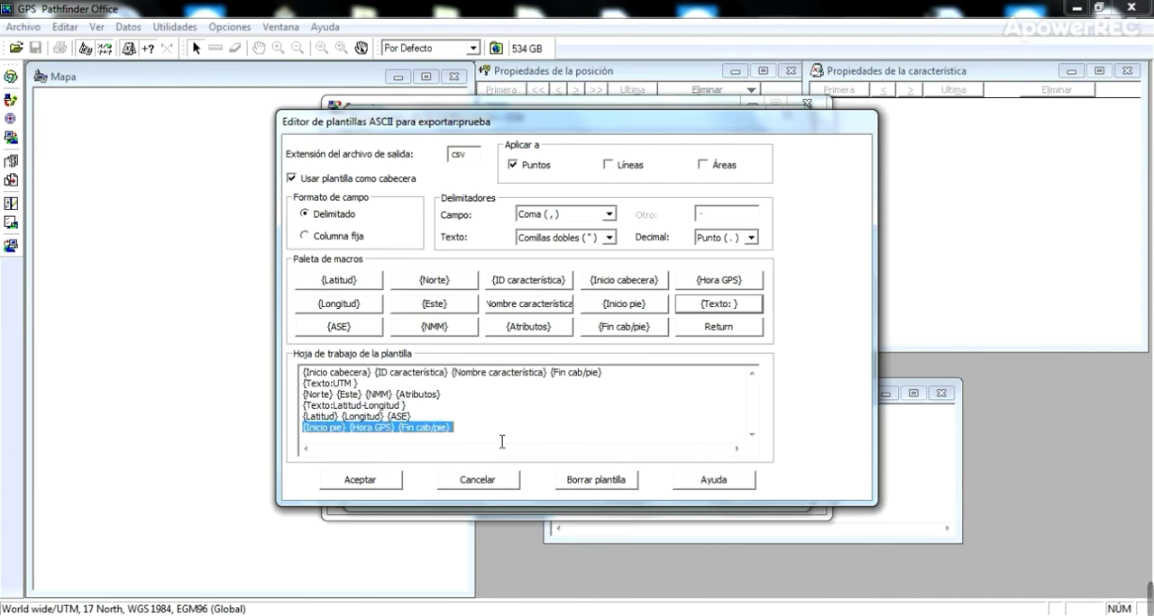
- Save the restructured prueba template and accept the CSV export configuration
left_click(360, 481)
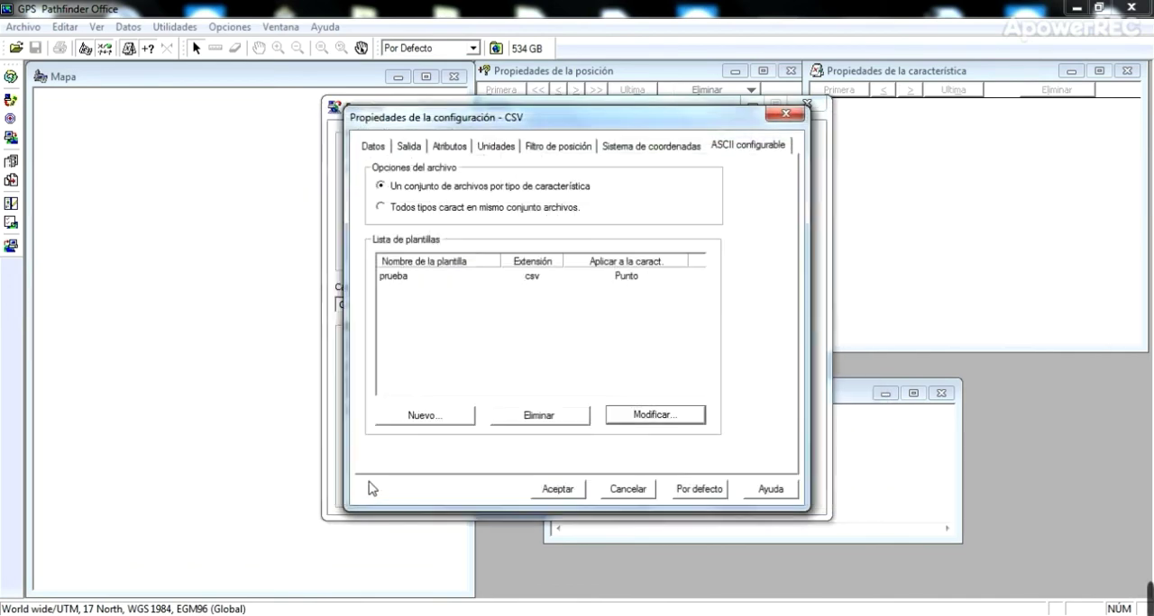
left_click(556, 487)
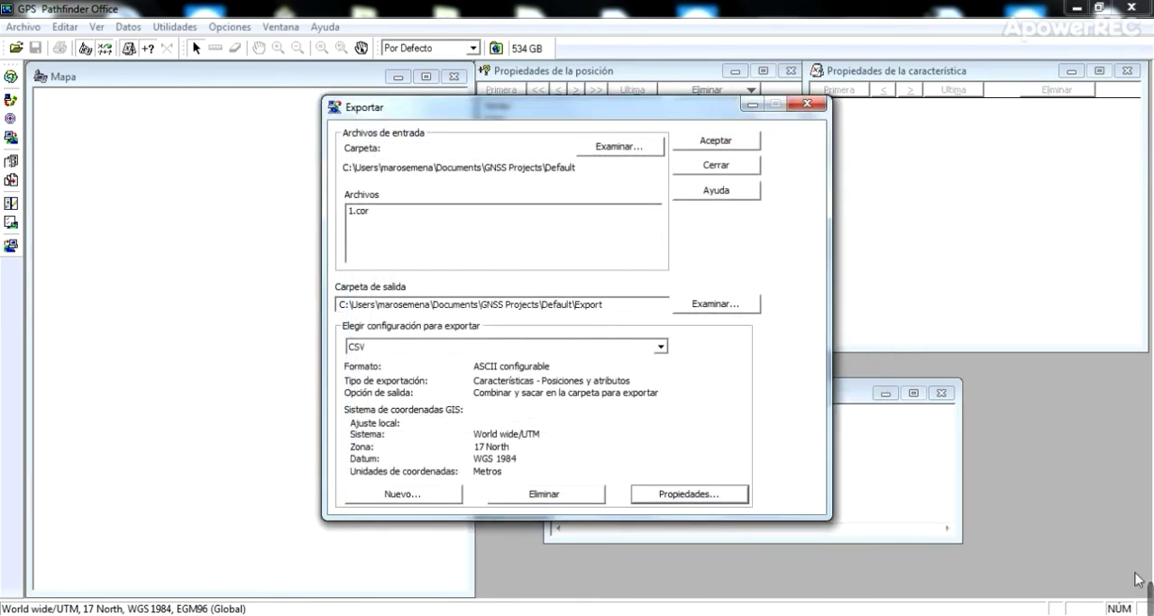
mouse_move(1061, 584)
left_click(786, 601)
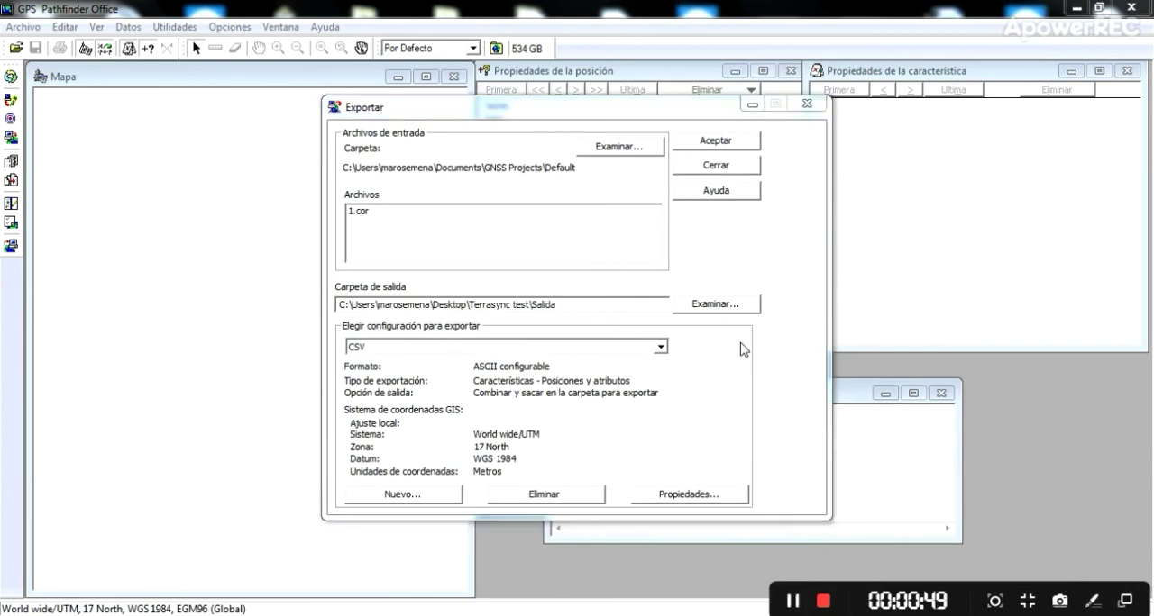
- Export 1.cor with the CSV configuration to the Salida folder inside Terrasync test, overwriting the existing files
left_click(712, 306)
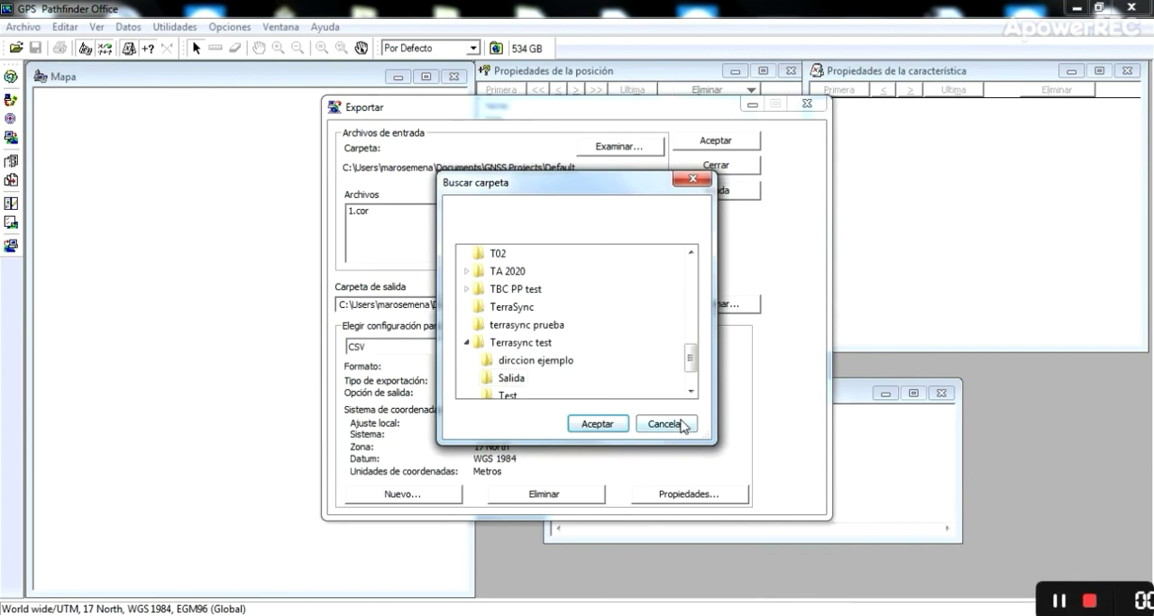
left_click(606, 427)
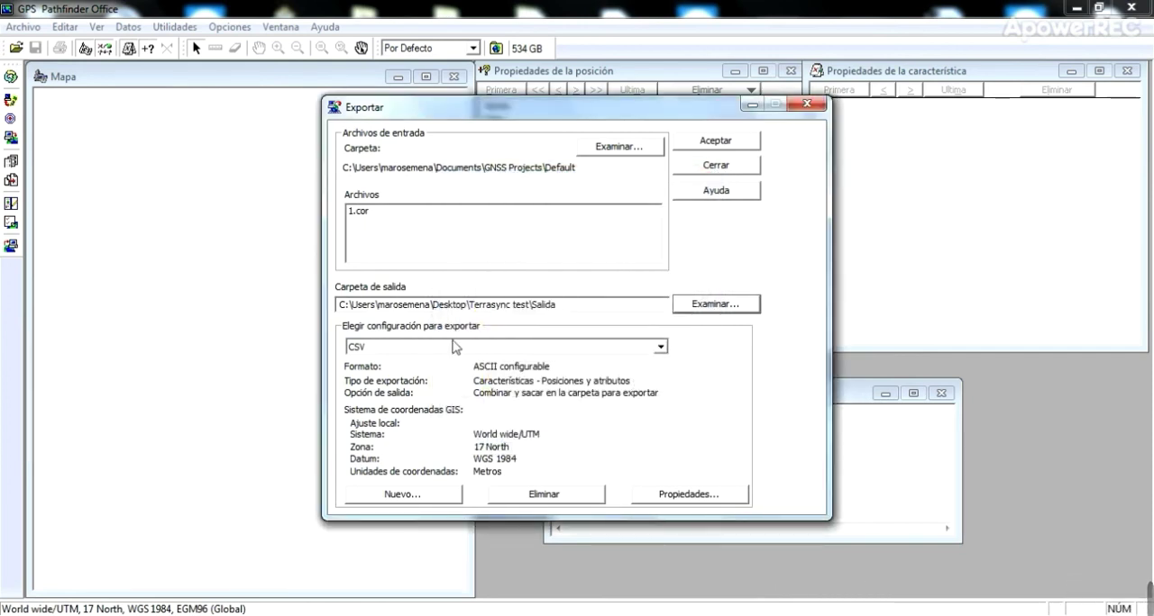
left_click(712, 141)
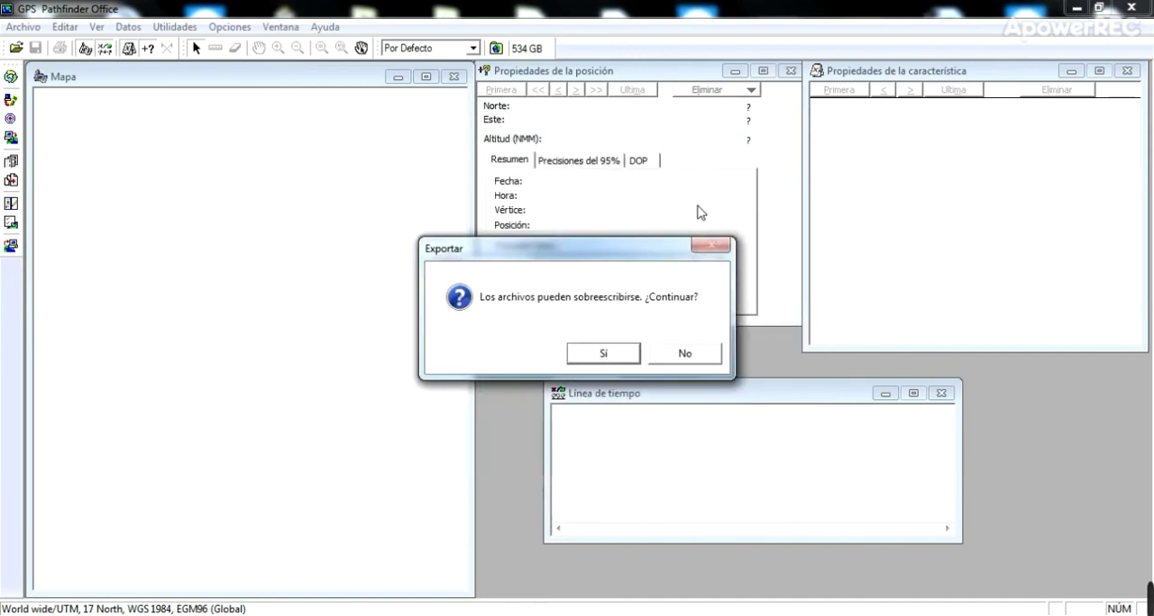
left_click(601, 353)
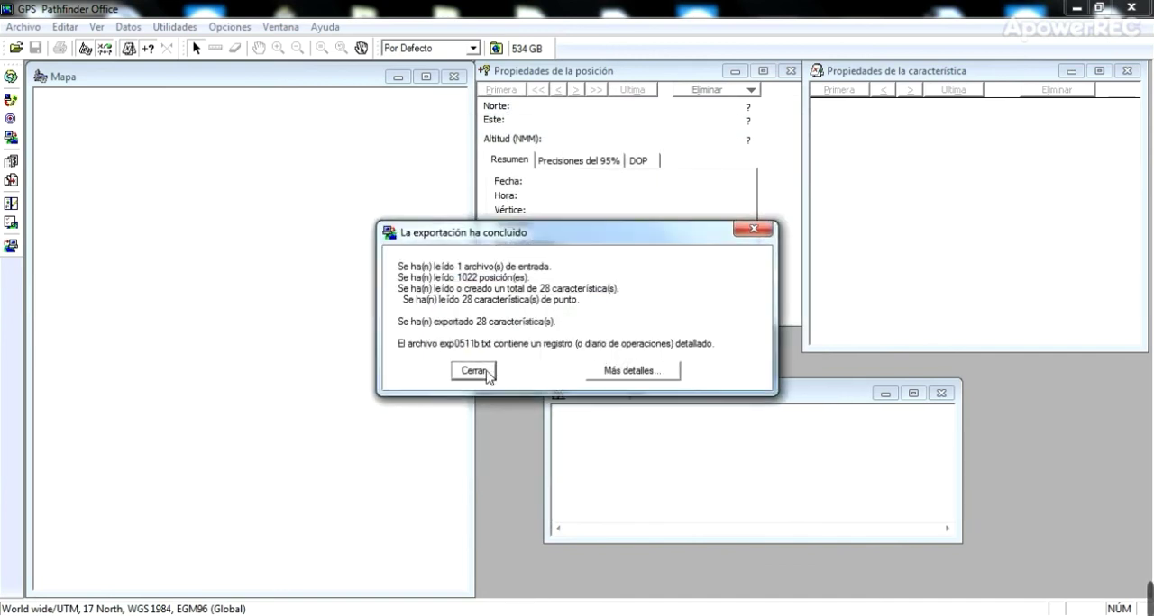
left_click(486, 370)
- Switch to Excel and examine the header, UTM, Latitud-Longitud and GPS time rows throughout the re-exported Point_generic.csv
mouse_move(1149, 595)
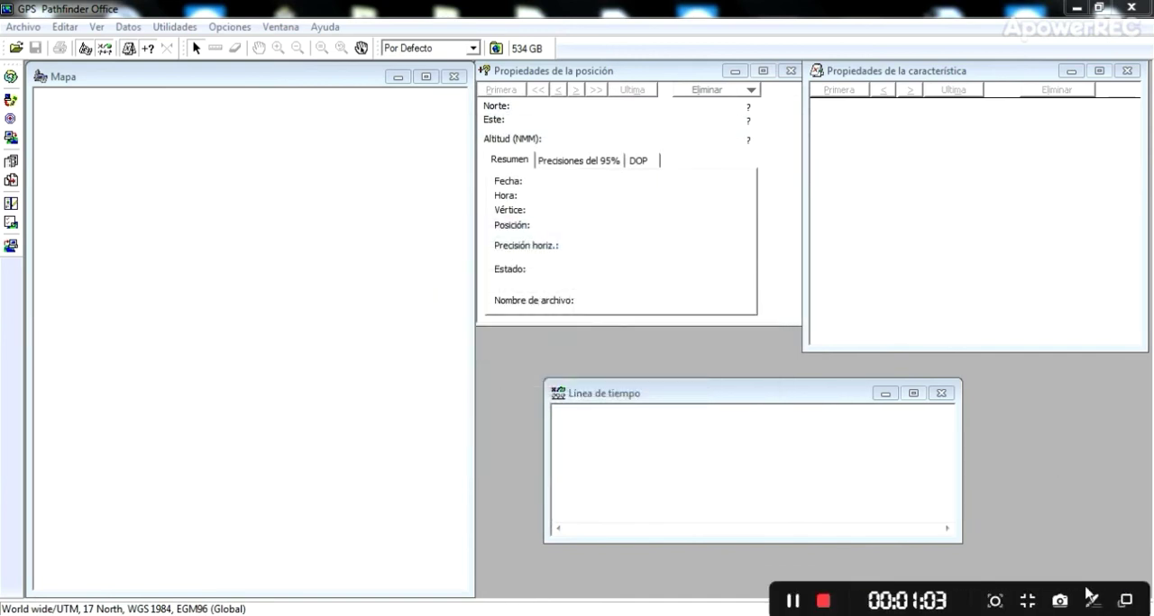
left_click(792, 601)
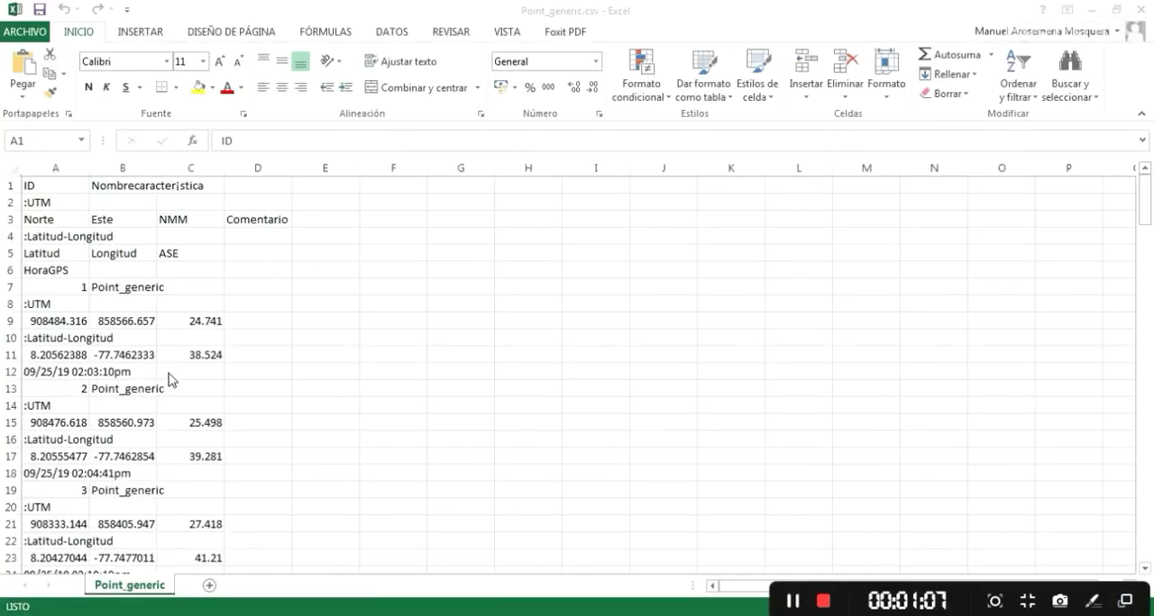
scroll(296, 386, "down", 7)
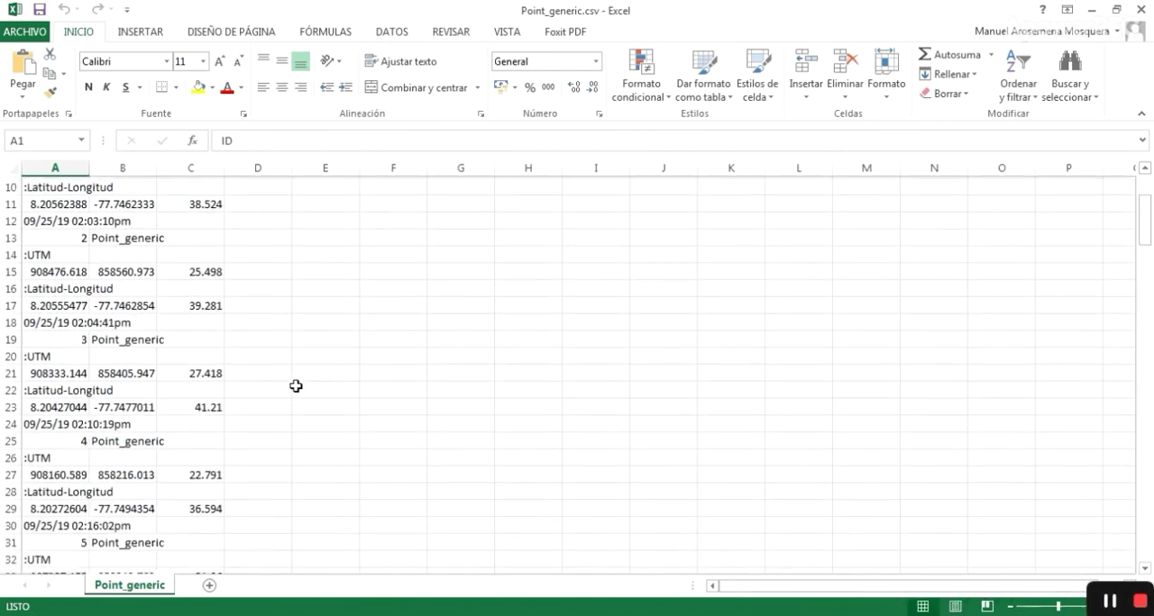
scroll(293, 389, "down", 15)
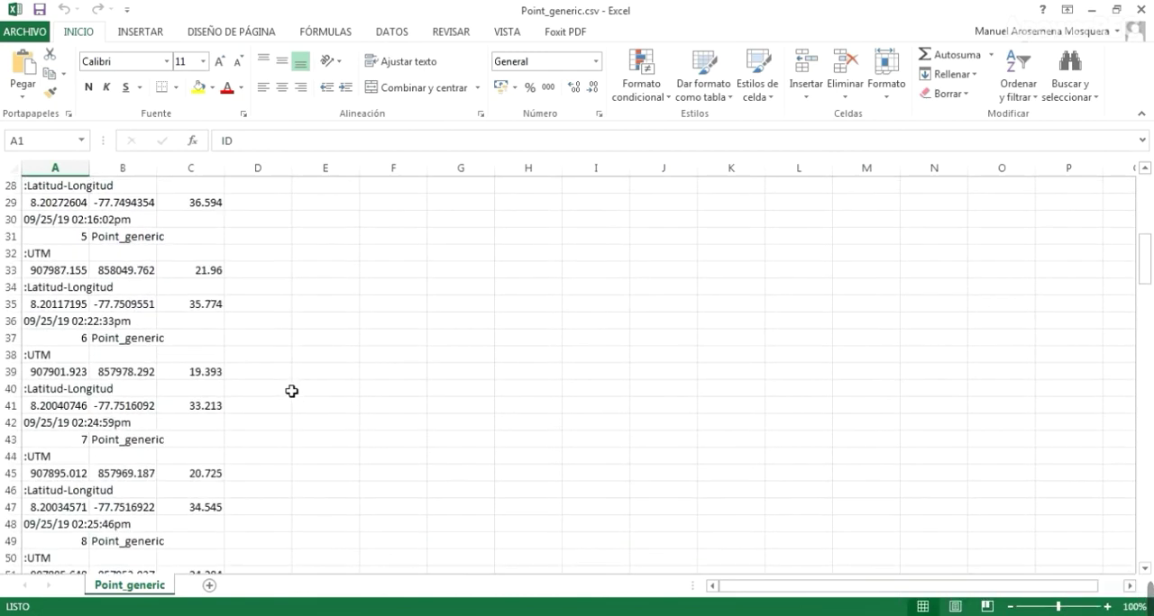
scroll(283, 392, "down", 6)
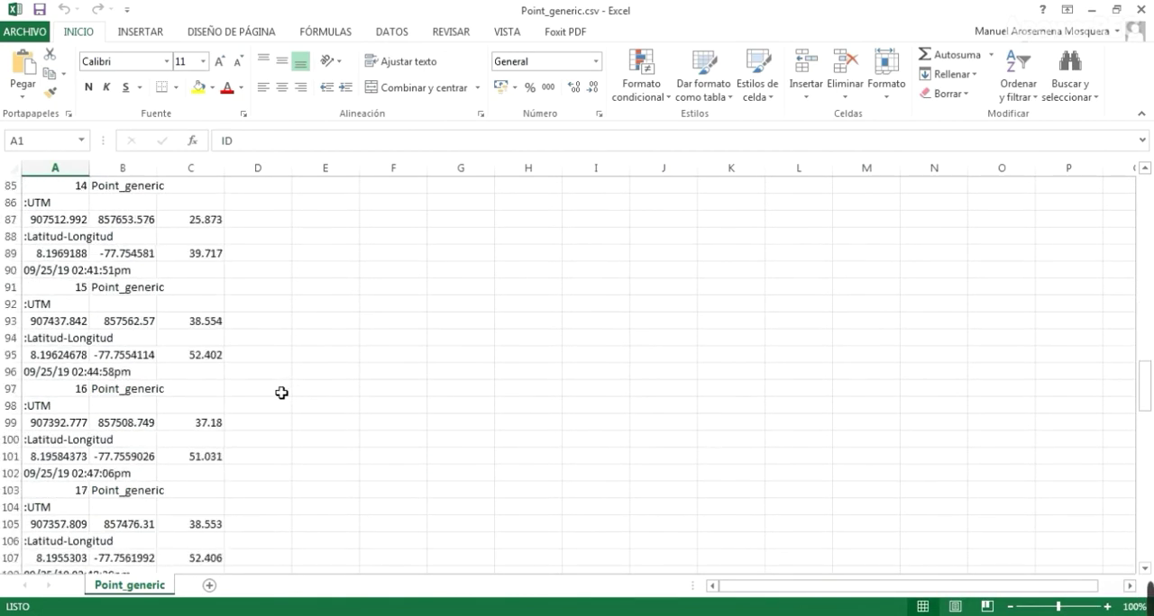
scroll(280, 393, "up", 20)
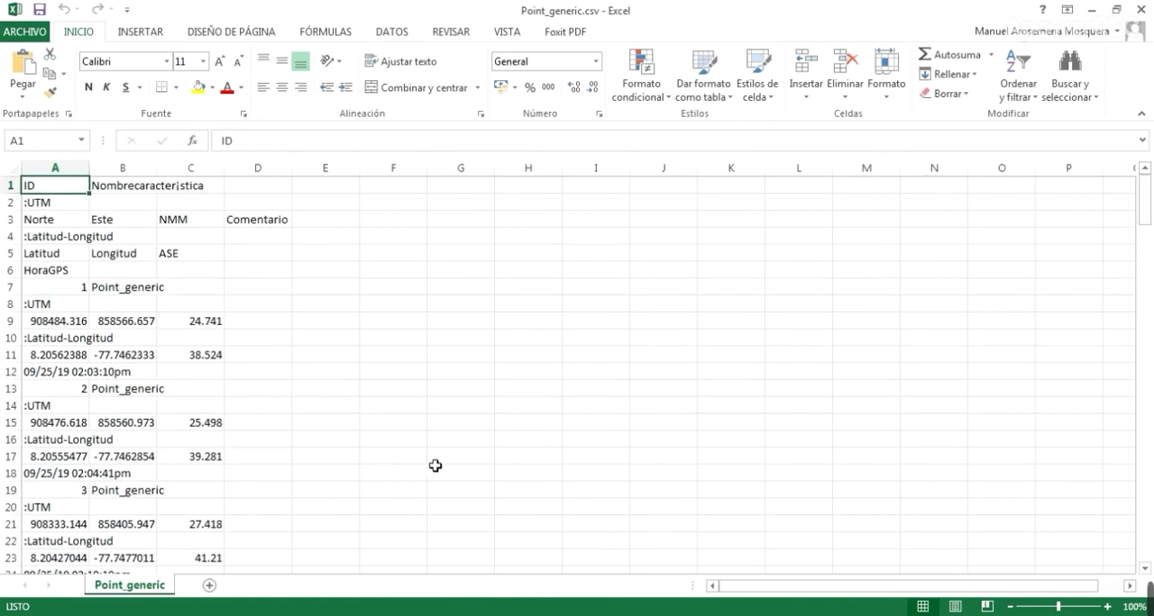
- Return to GPS Pathfinder Office and reopen the prueba template from the CSV export configuration's properties
key("alt+Tab")
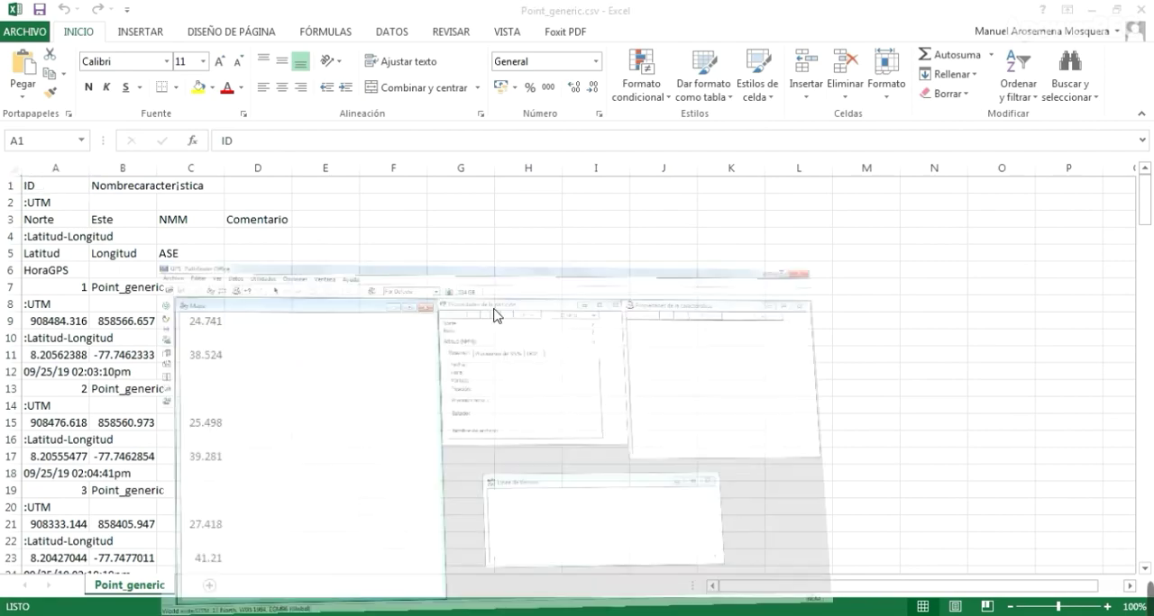
left_click(172, 28)
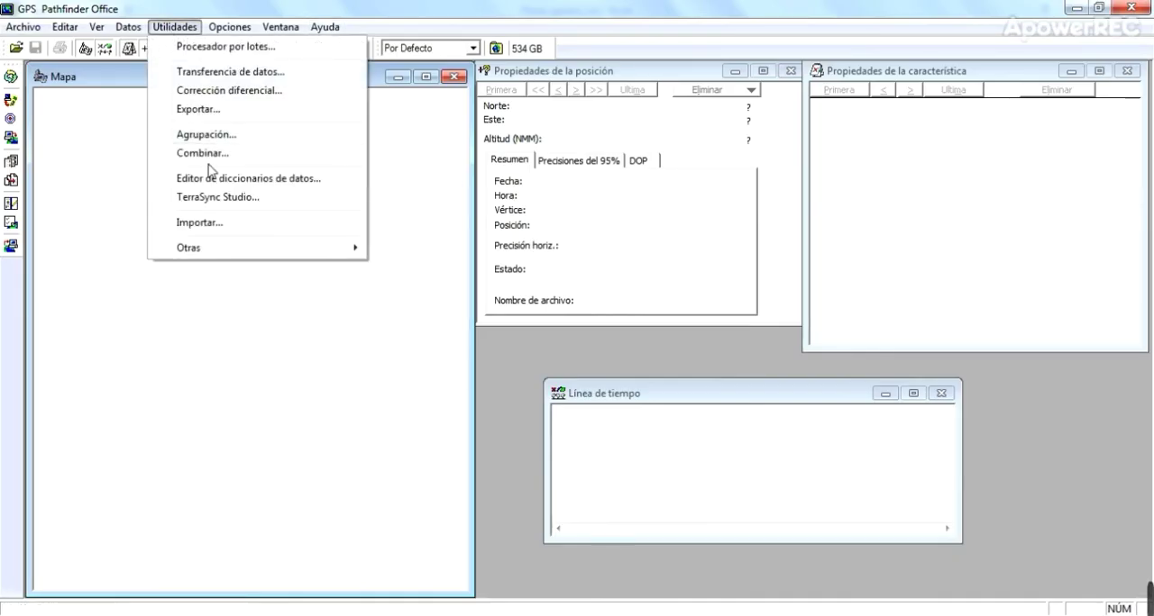
left_click(201, 109)
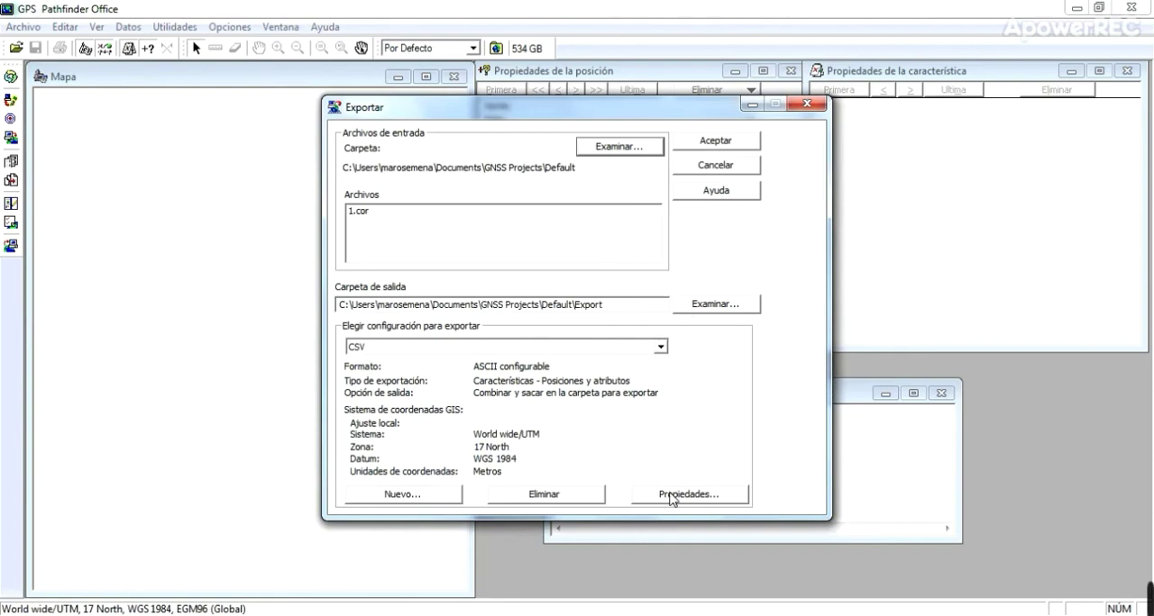
left_click(671, 498)
left_click(659, 417)
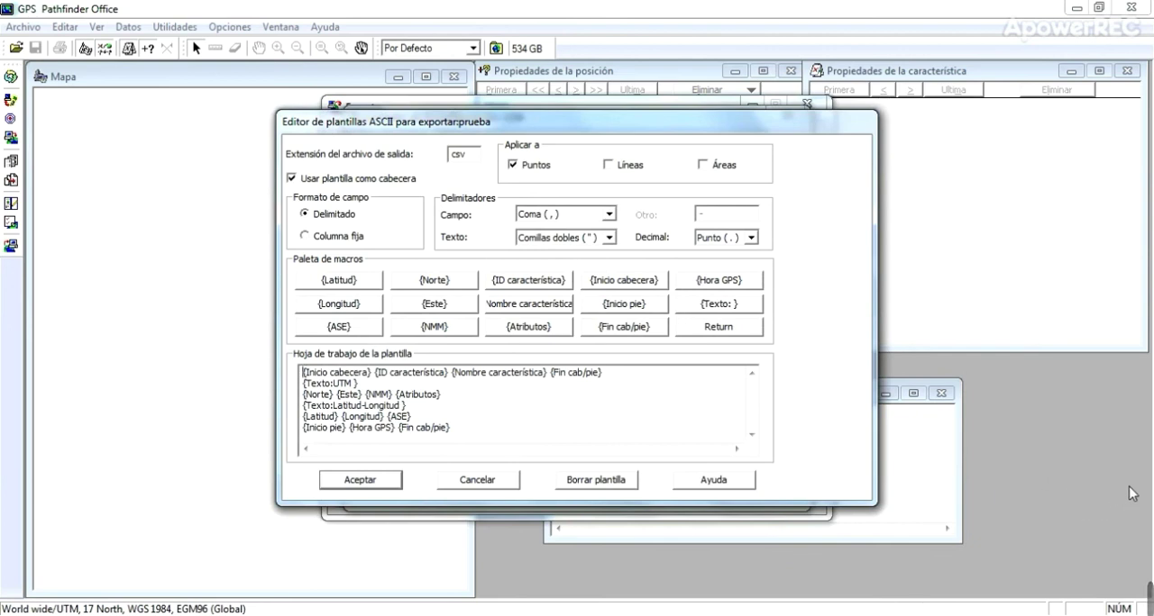
mouse_move(1149, 597)
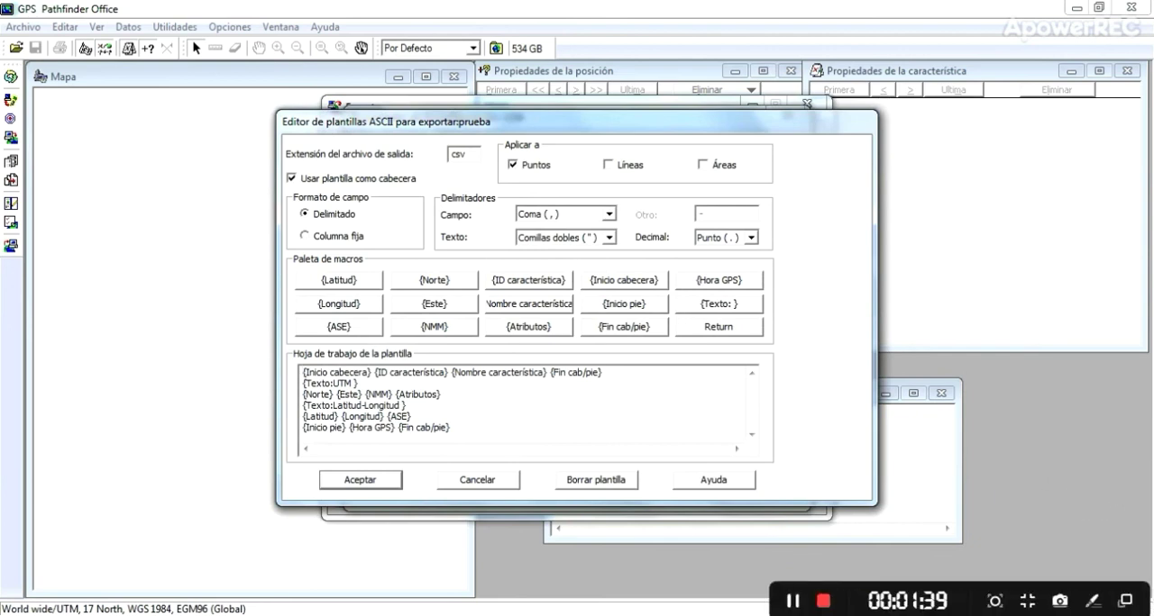